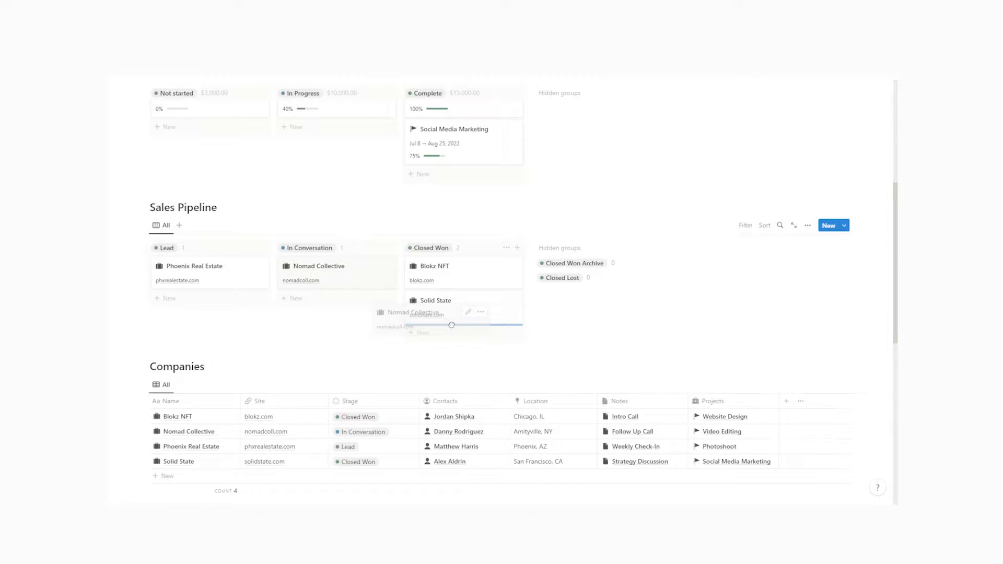
Preview the finished CRM by moving a card and opening Blokz NFT in side peek, then scroll to the empty page
{"action": "left_click_drag", "start_coordinate": [451, 325], "coordinate": [452, 326]}
{"action": "scroll", "coordinate": [303, 371], "scroll_direction": "down", "scroll_amount": 3}
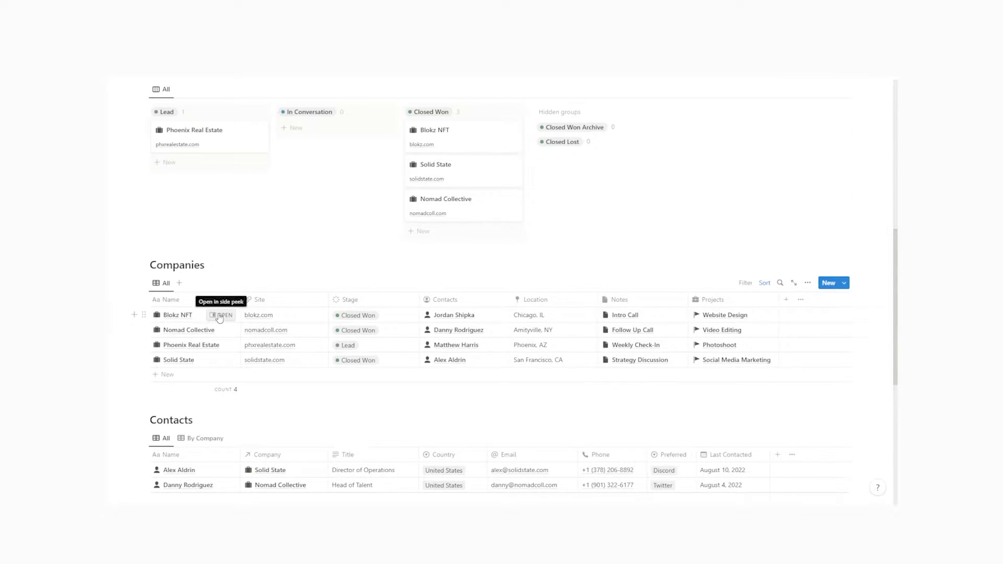
{"action": "left_click", "coordinate": [221, 316]}
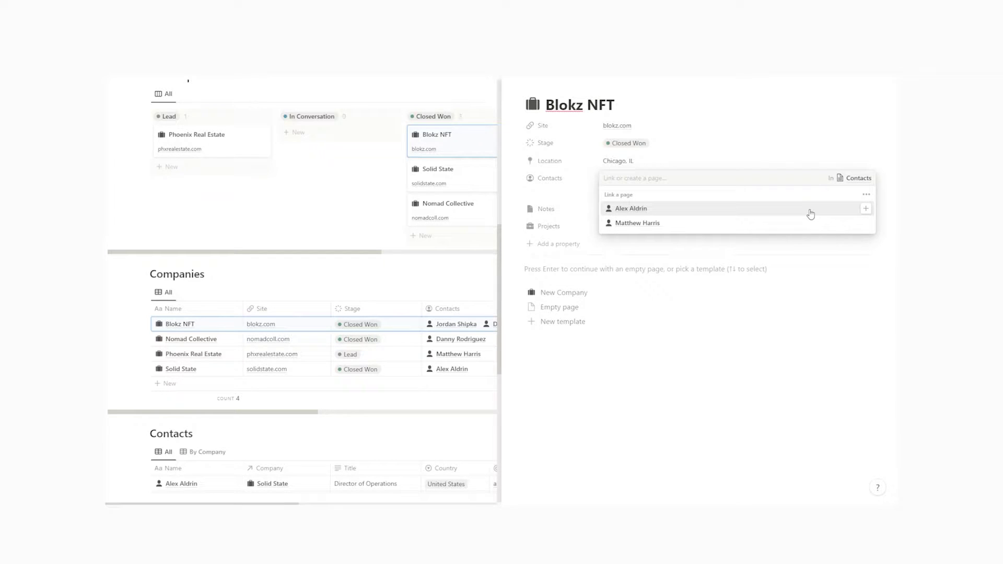
{"action": "key", "text": "Escape"}
{"action": "key", "text": "Escape"}
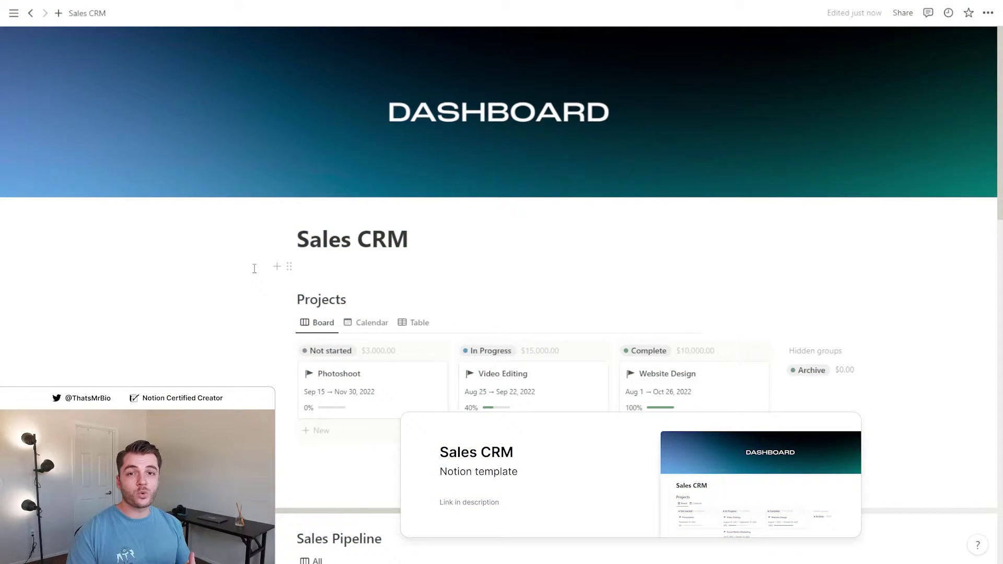
{"action": "scroll", "coordinate": [258, 268], "scroll_direction": "down", "scroll_amount": 8}
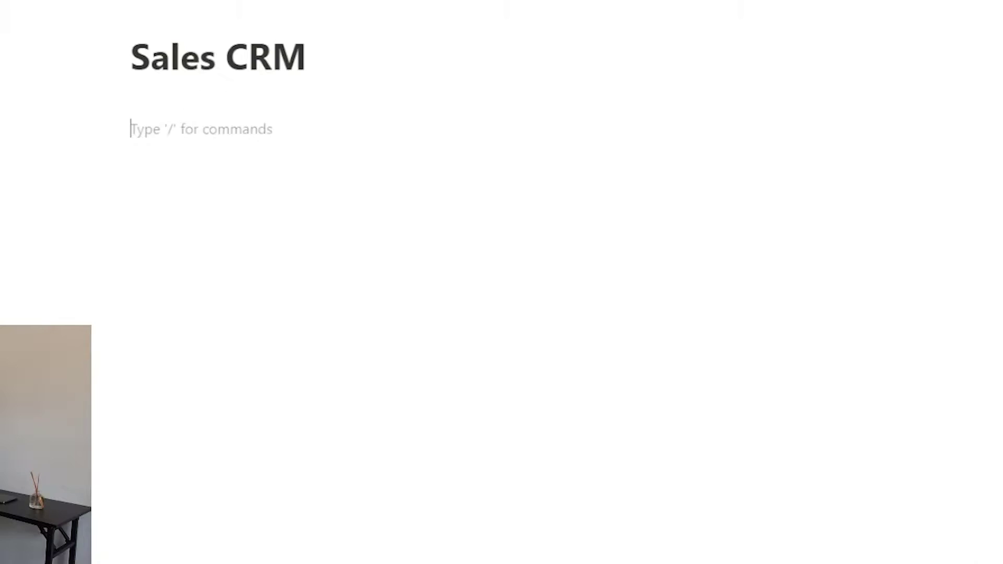
Add a Contacts heading with an inline 'CRM Contacts' table, hide its title, and open the first row
{"action": "type", "text": "## Contacts"}
{"action": "key", "text": "Return"}
{"action": "type", "text": "/table"}
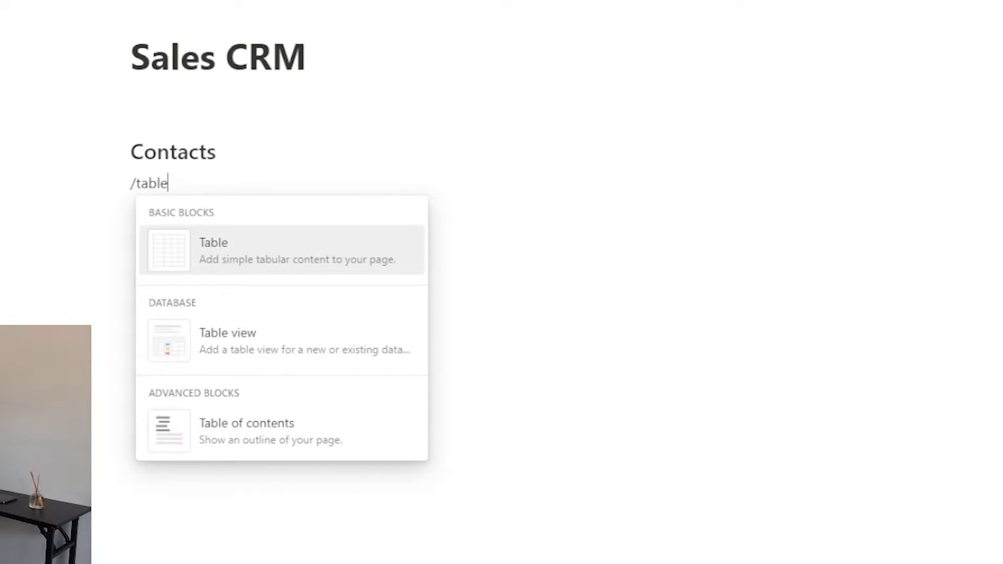
{"action": "key", "text": "Down"}
{"action": "key", "text": "Return"}
{"action": "type", "text": "CRM Contacts"}
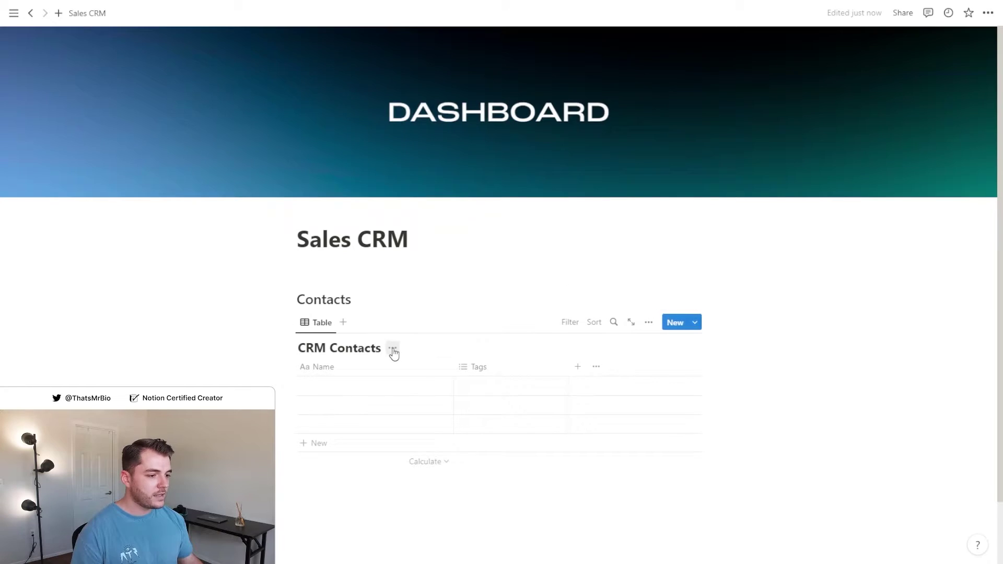
{"action": "left_click", "coordinate": [276, 228]}
{"action": "left_click", "coordinate": [417, 408]}
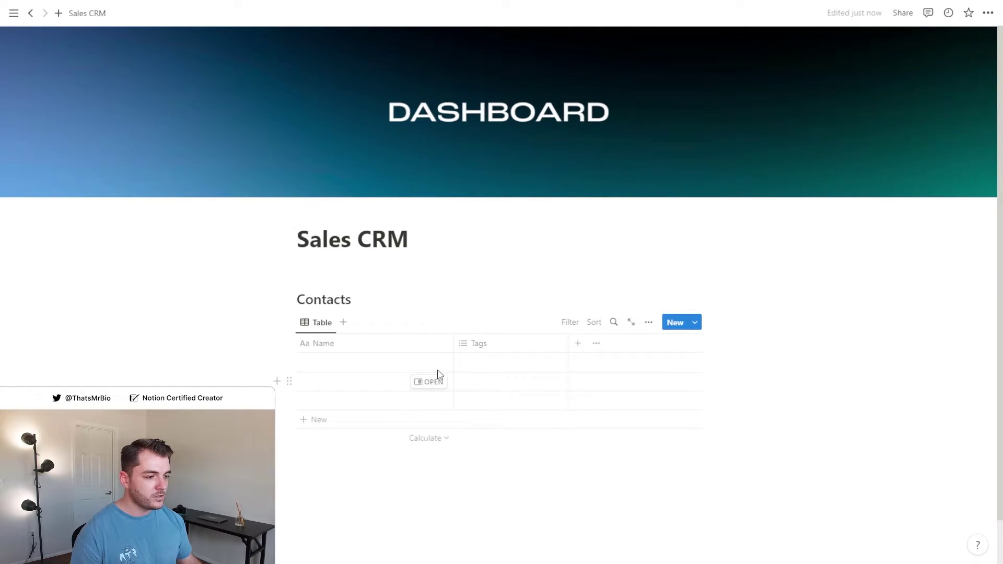
{"action": "left_click", "coordinate": [426, 367]}
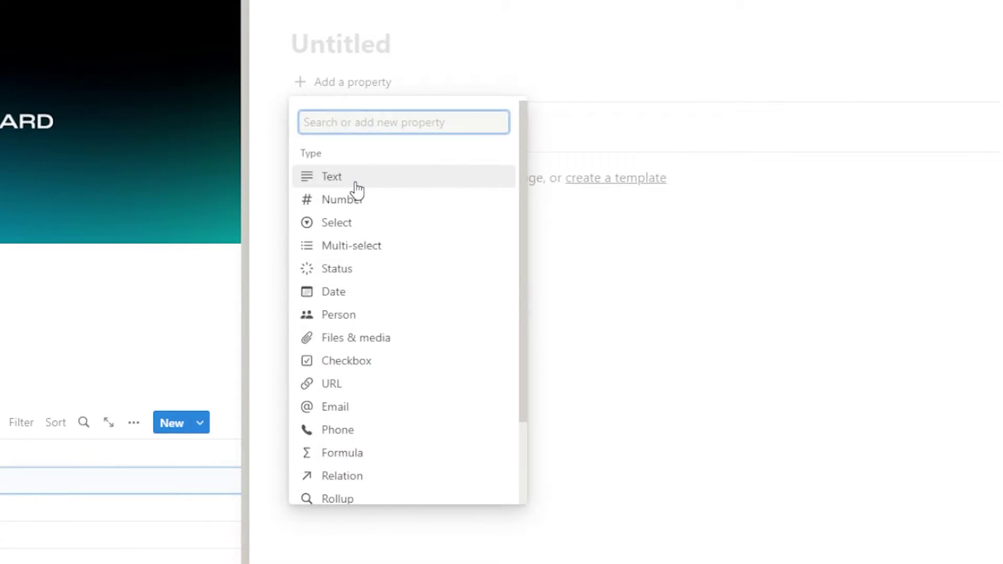
Add a Company text property plus Phone and Email properties to the contact
{"action": "left_click", "coordinate": [524, 159]}
{"action": "type", "text": "Company"}
{"action": "key", "text": "Escape"}
{"action": "left_click", "coordinate": [334, 142]}
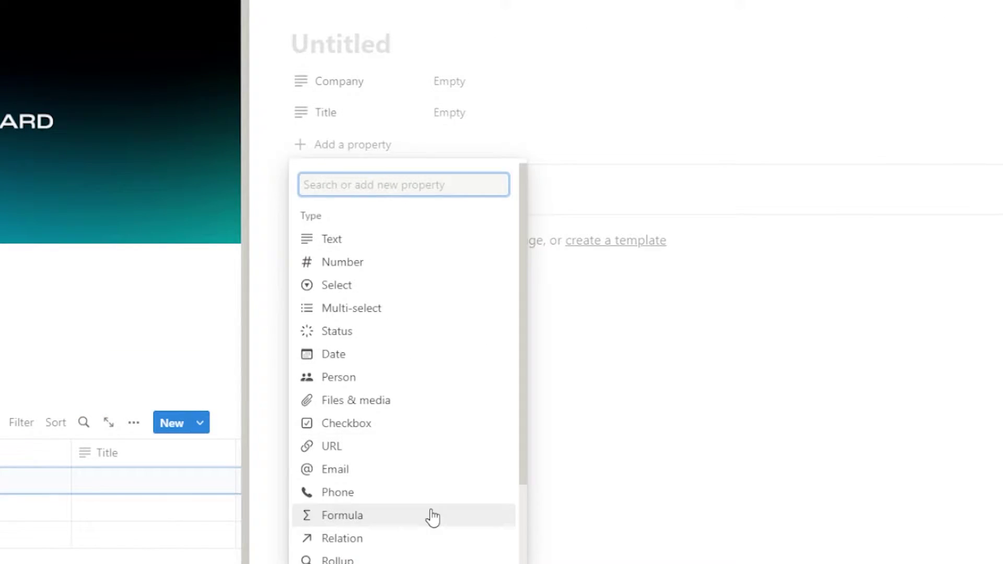
{"action": "left_click", "coordinate": [345, 490]}
{"action": "key", "text": "Escape"}
{"action": "left_click", "coordinate": [321, 176]}
{"action": "left_click", "coordinate": [334, 499]}
{"action": "left_click", "coordinate": [276, 225]}
Add a Preferred Contact select with choices Phone, Email, Twitter, LinkedIn and Discord
{"action": "left_click", "coordinate": [338, 209]}
{"action": "left_click", "coordinate": [336, 347]}
{"action": "type", "text": "P"}
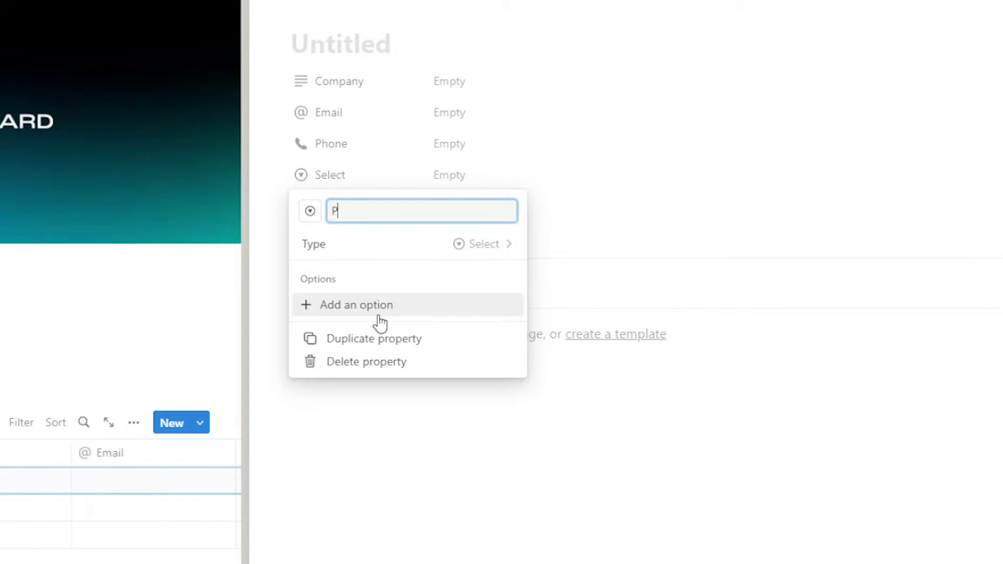
{"action": "type", "text": "referred Contact"}
{"action": "left_click", "coordinate": [379, 315]}
{"action": "type", "text": "Phone Email Twitter LinkedIn Discord"}
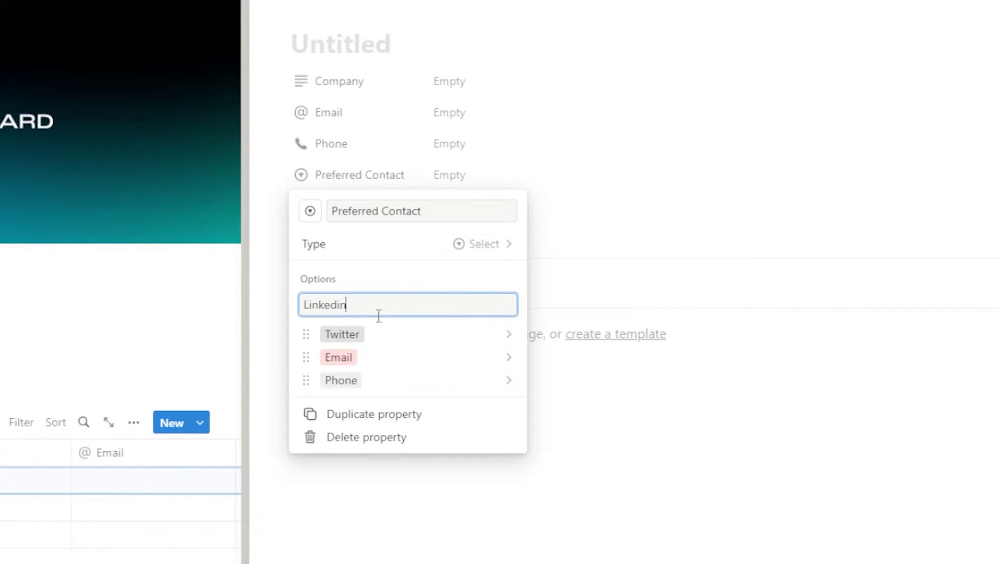
{"action": "key", "text": "Escape"}
{"action": "left_click", "coordinate": [327, 238]}
Add a Location text property and a Last Contacted date property
{"action": "left_click", "coordinate": [329, 331]}
{"action": "type", "text": "Location"}
{"action": "key", "text": "Escape"}
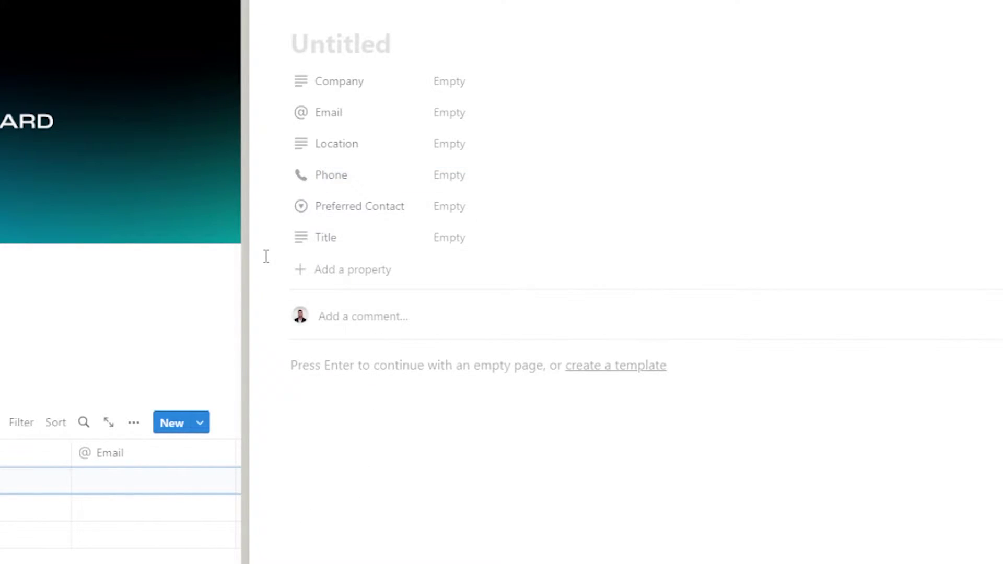
{"action": "left_click", "coordinate": [330, 271]}
{"action": "left_click", "coordinate": [334, 480]}
{"action": "type", "text": "Last Contacted"}
{"action": "key", "text": "Escape"}
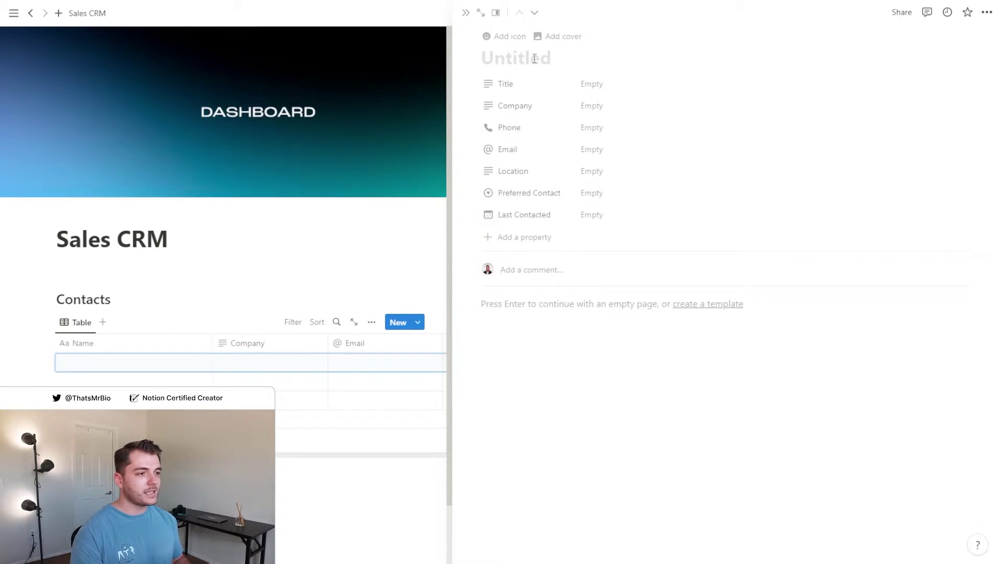
Enter the contact's name, title 'CEO & Founder', company Notionland and phone number
{"action": "key", "text": "Tab"}
{"action": "type", "text": "CEO & Founder"}
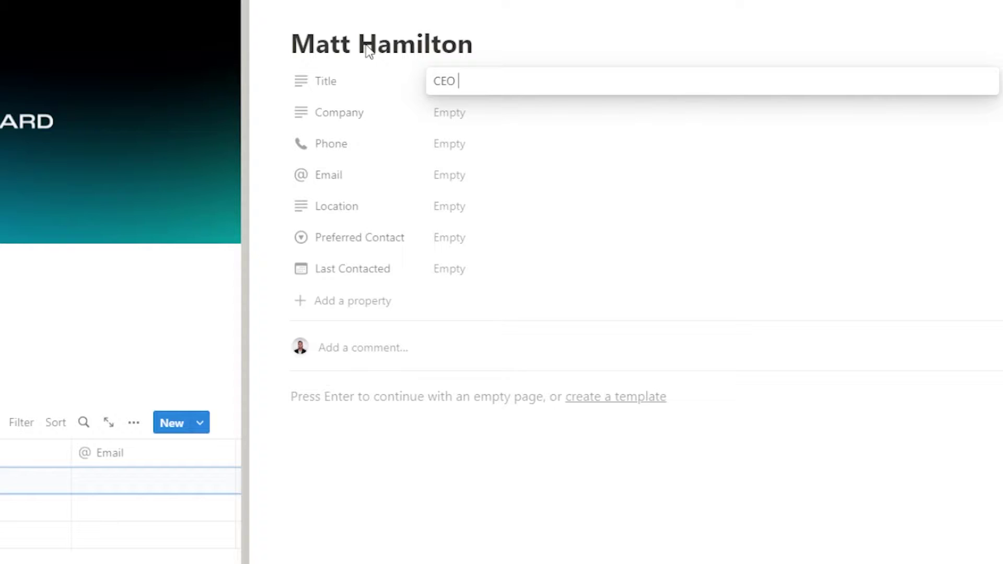
{"action": "key", "text": "Tab"}
{"action": "type", "text": "Notionland"}
{"action": "key", "text": "Tab"}
{"action": "type", "text": "(000) 000-0000"}
{"action": "key", "text": "Tab"}
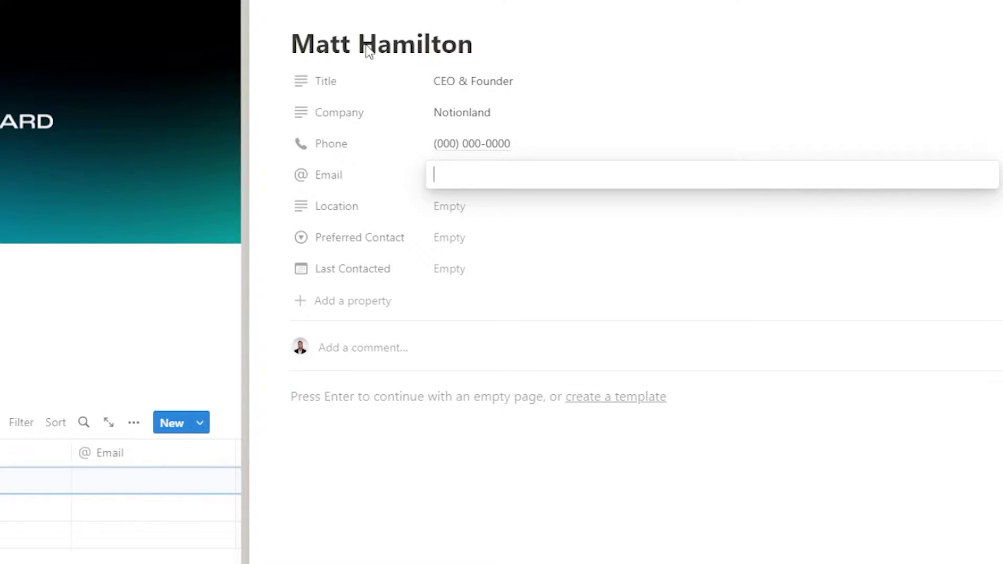
Enter the contact's e-mail address and United States as location, then close the contact
{"action": "key", "text": "Tab"}
{"action": "type", "text": "United States"}
{"action": "key", "text": "Tab"}
{"action": "left_click", "coordinate": [519, 291]}
{"action": "key", "text": "Tab"}
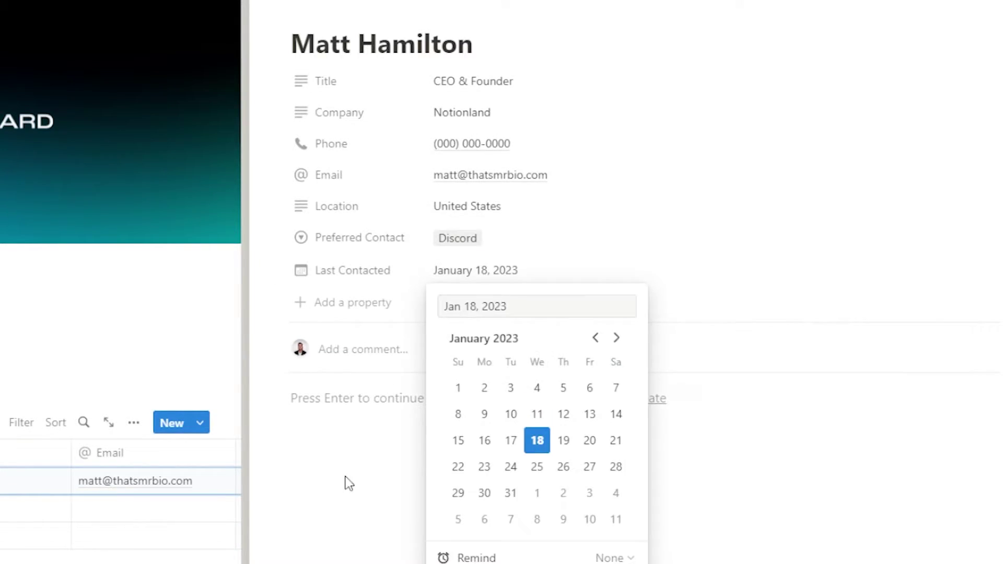
{"action": "key", "text": "Escape"}
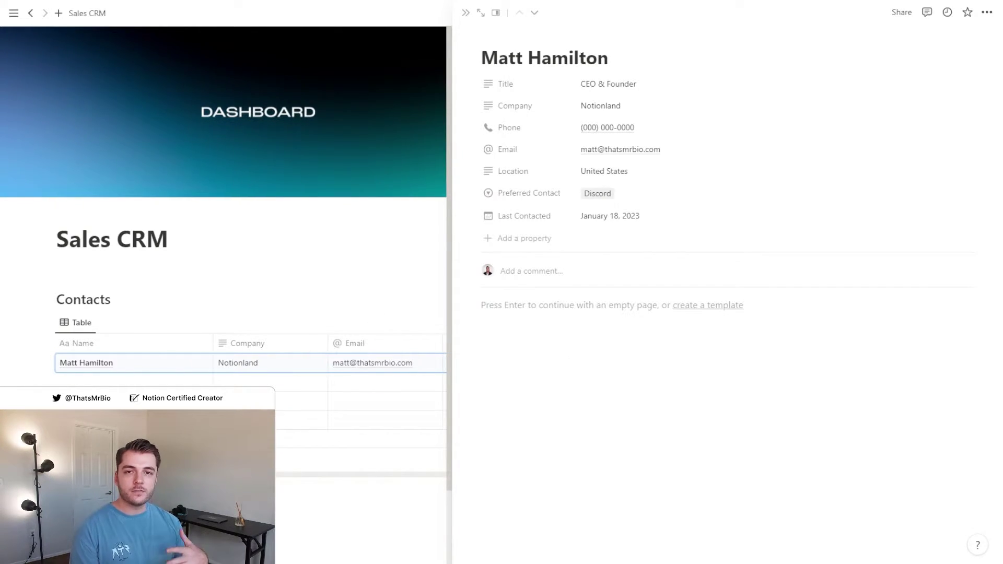
Close the contact page and narrow the Name and Company columns of the Contacts table
{"action": "left_click", "coordinate": [466, 14]}
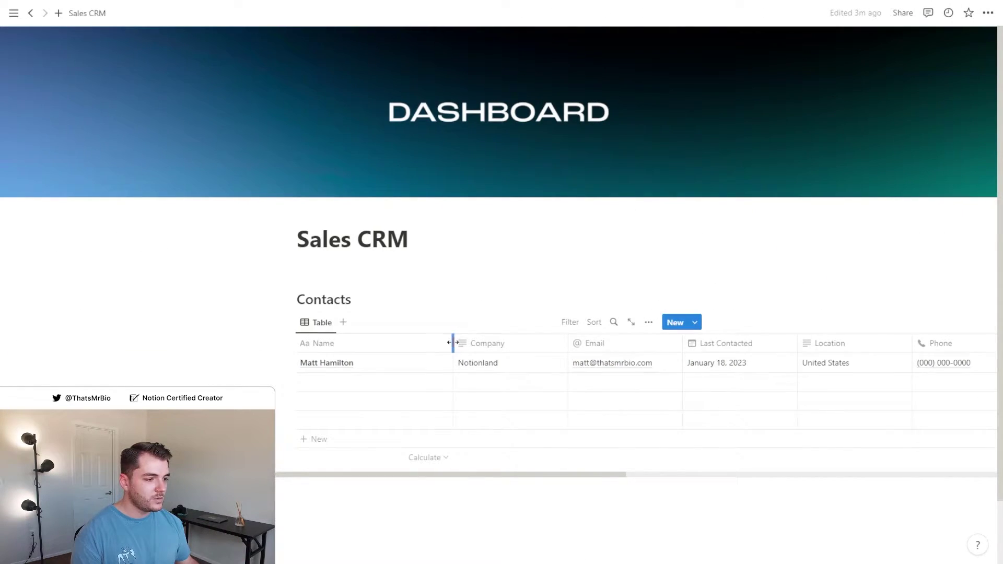
{"action": "left_click_drag", "start_coordinate": [454, 343], "coordinate": [390, 343]}
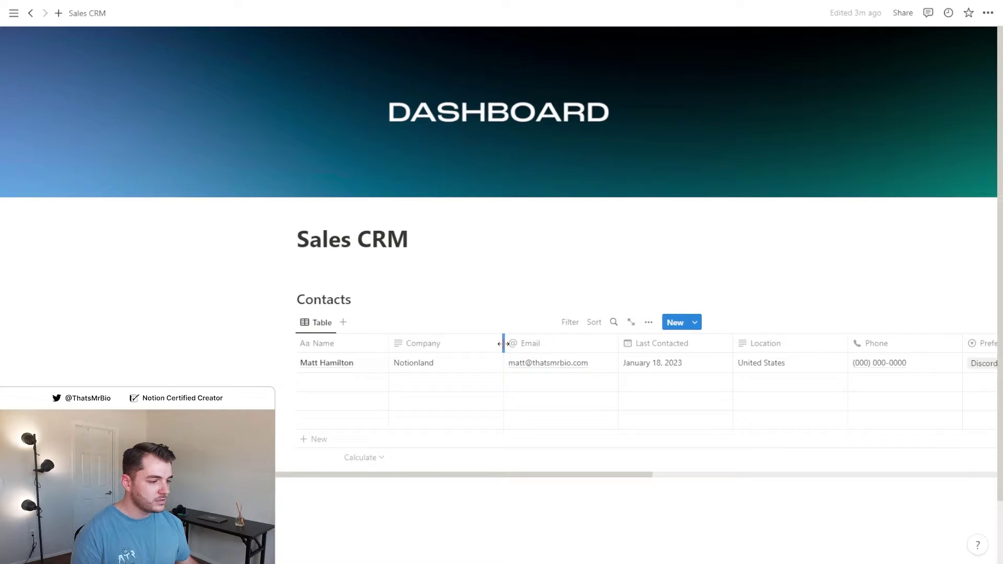
{"action": "left_click_drag", "start_coordinate": [503, 343], "coordinate": [476, 343]}
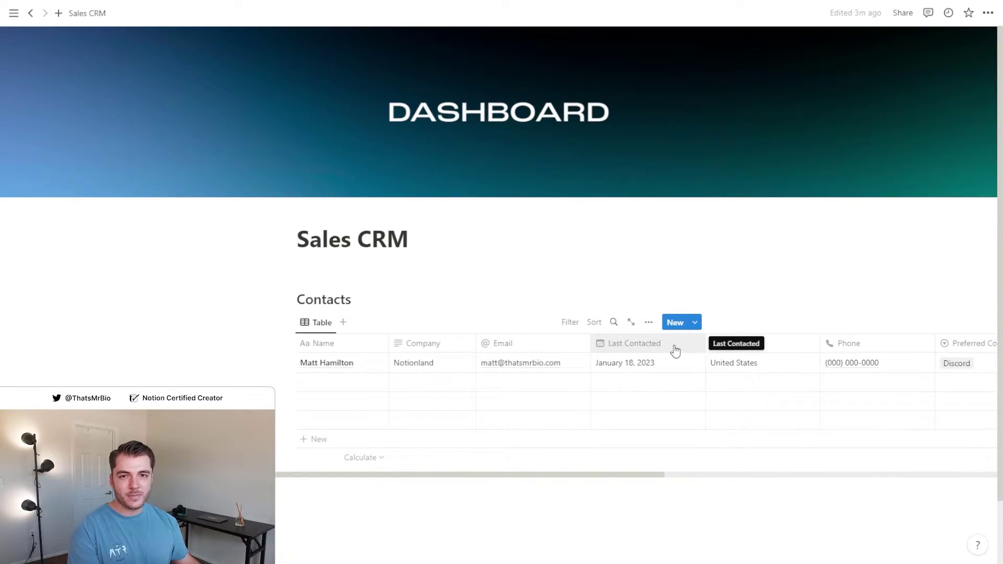
Hide the Location and Last Contacted columns from the Contacts table view
{"action": "left_click", "coordinate": [367, 363]}
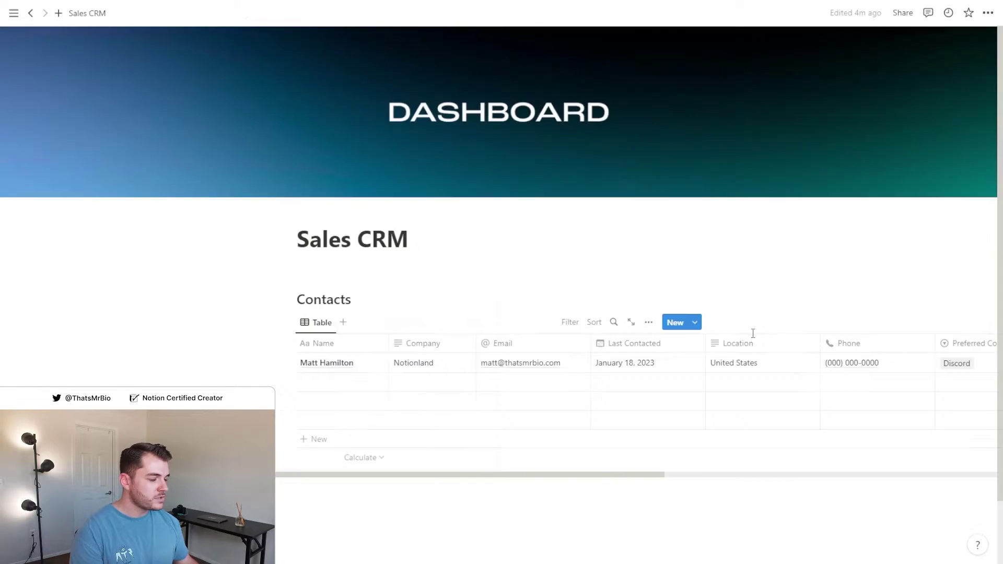
{"action": "left_click", "coordinate": [745, 343]}
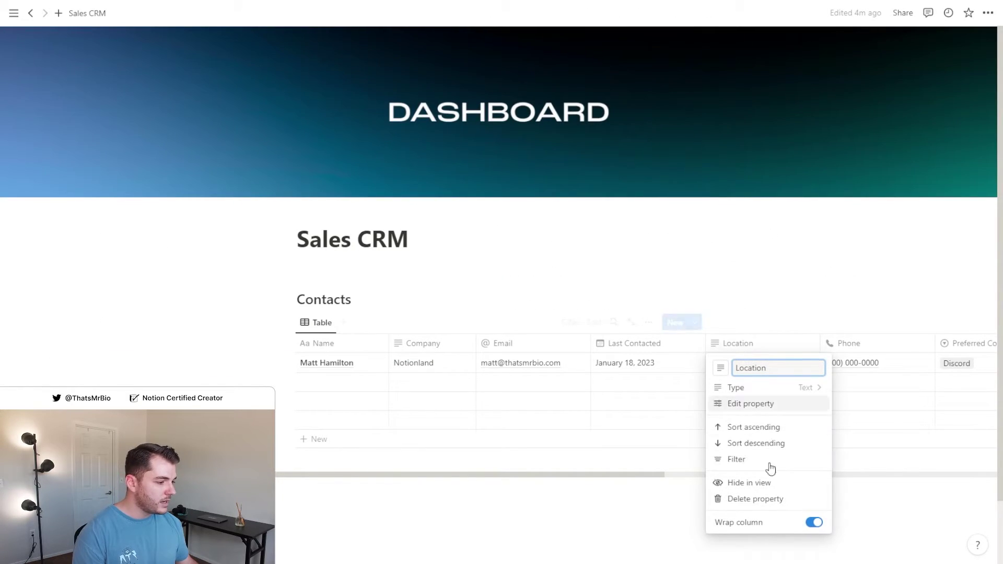
{"action": "left_click", "coordinate": [766, 485]}
{"action": "left_click", "coordinate": [642, 343]}
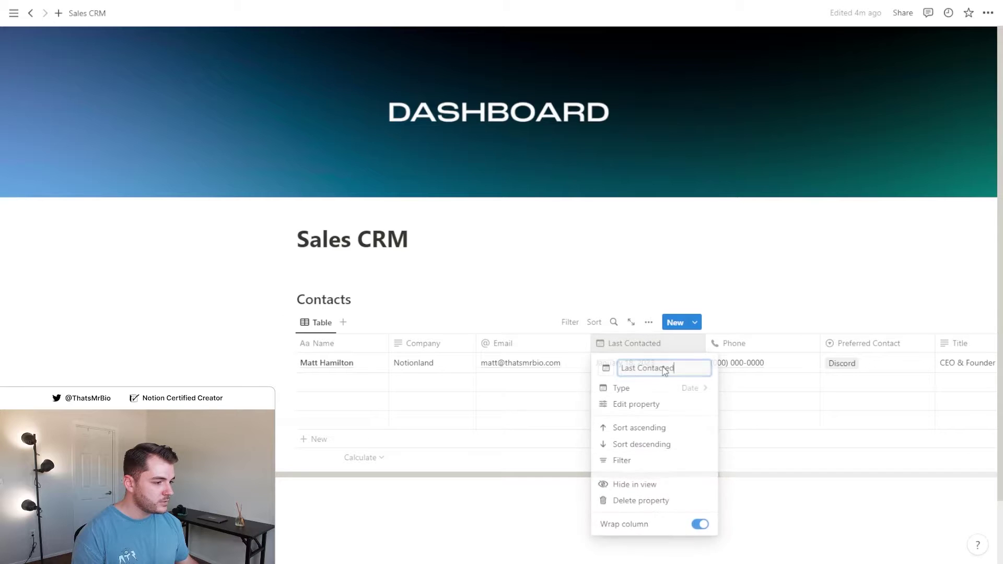
{"action": "left_click", "coordinate": [649, 481]}
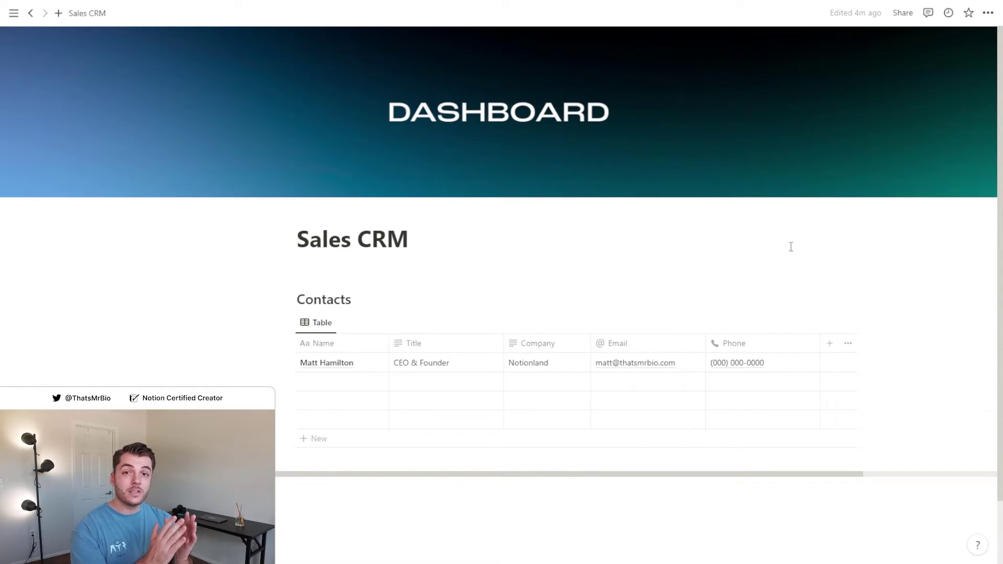
Add a 'Sales Pipeline' heading with an inline 'CRM Pipeline' board and hide its title
{"action": "left_click", "coordinate": [741, 262]}
{"action": "type", "text": "/head"}
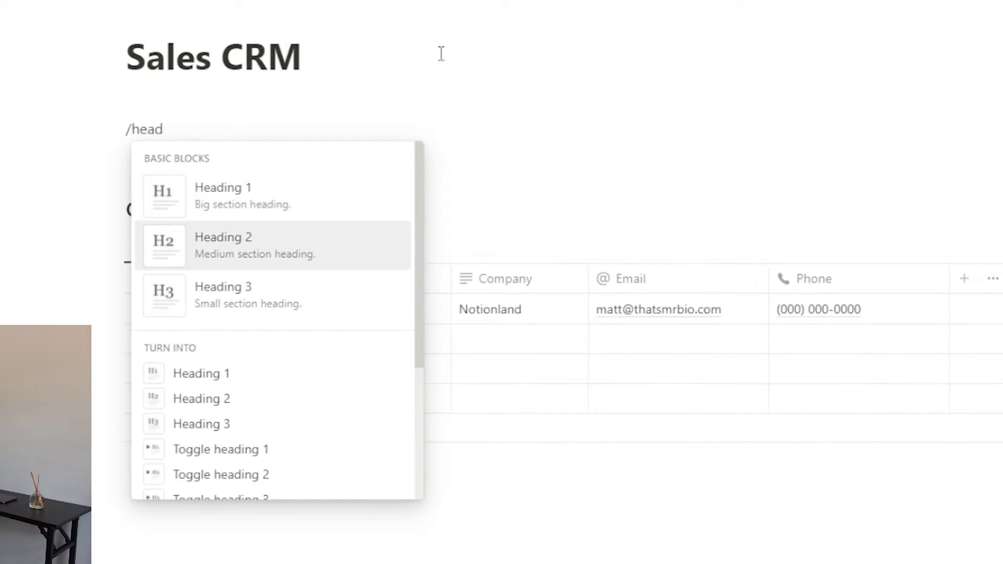
{"action": "key", "text": "Return"}
{"action": "type", "text": "Sales Pipeline"}
{"action": "key", "text": "Return"}
{"action": "type", "text": "/board"}
{"action": "key", "text": "Return"}
{"action": "type", "text": "CRM Pipeline"}
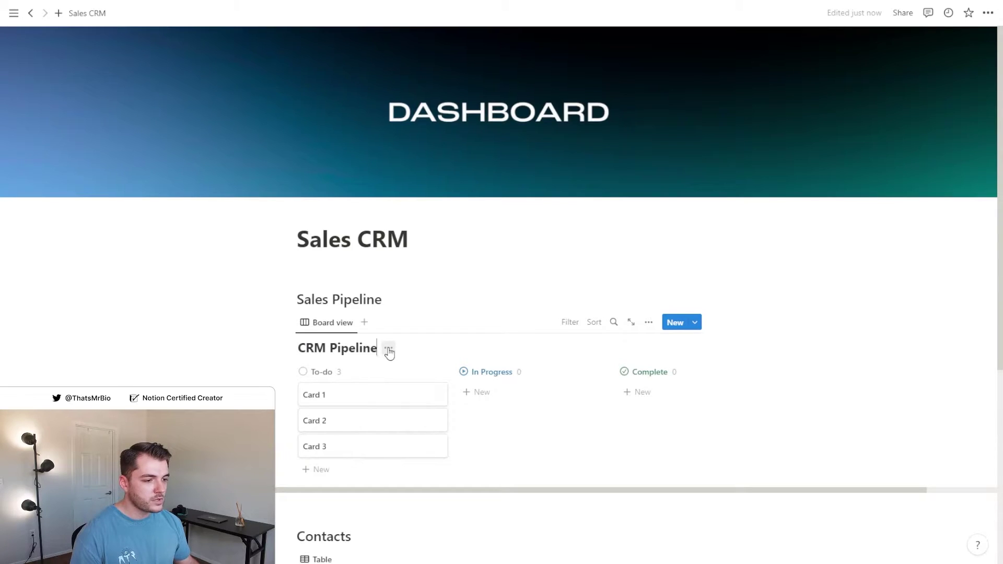
{"action": "left_click", "coordinate": [389, 351]}
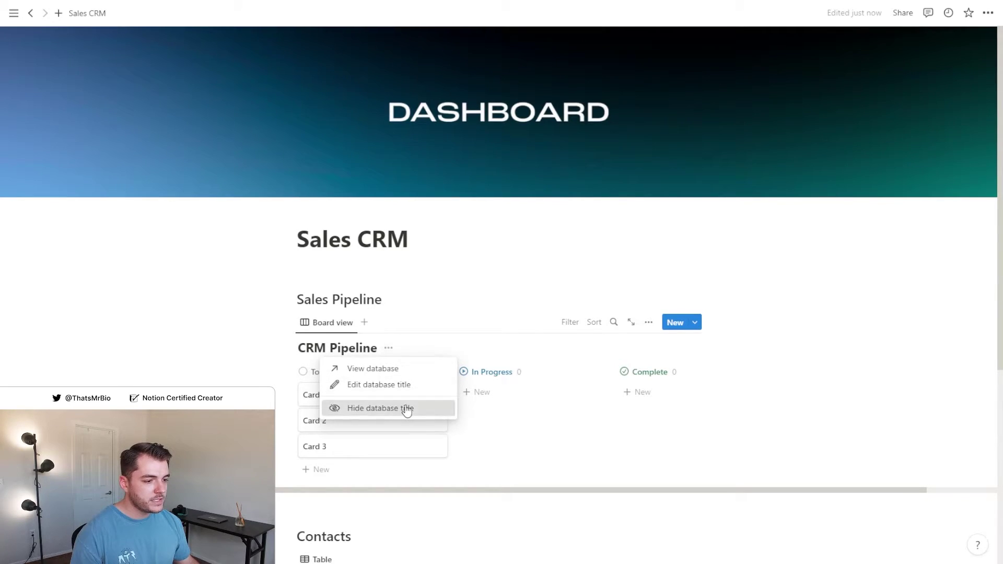
{"action": "left_click", "coordinate": [406, 408]}
Group the board's status by Option and turn on colored columns
{"action": "left_click", "coordinate": [648, 324]}
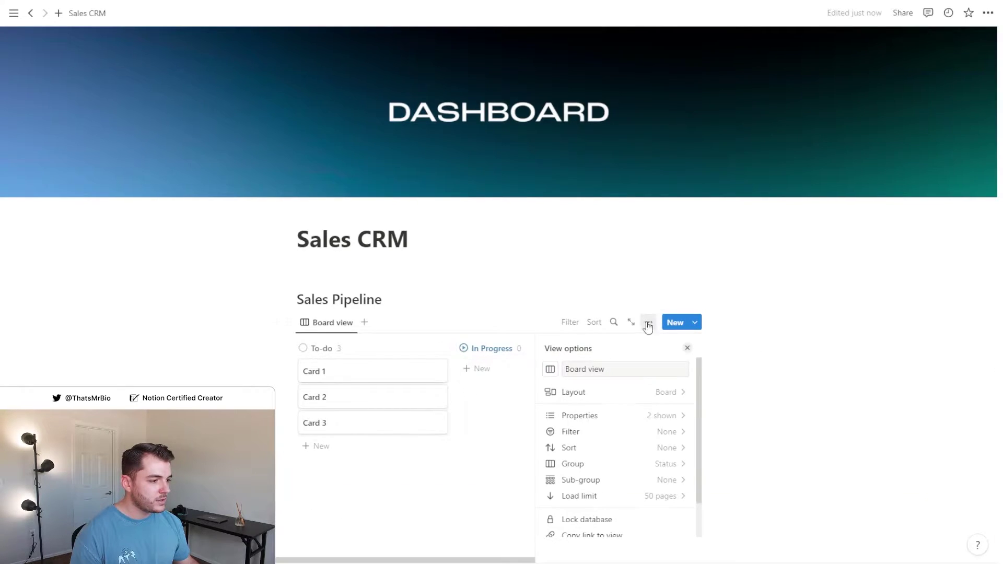
{"action": "left_click", "coordinate": [666, 463]}
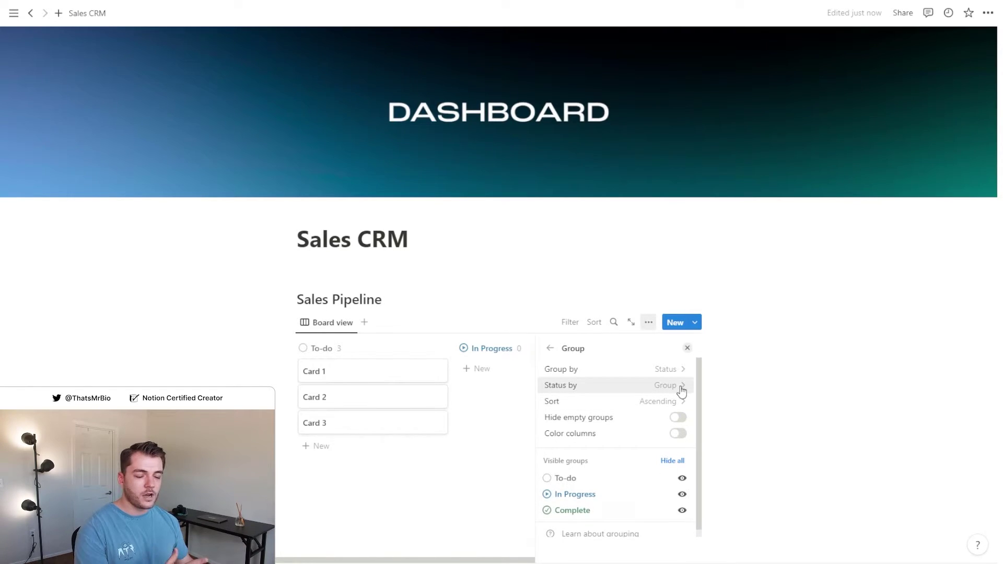
{"action": "left_click", "coordinate": [680, 389]}
{"action": "left_click", "coordinate": [651, 415]}
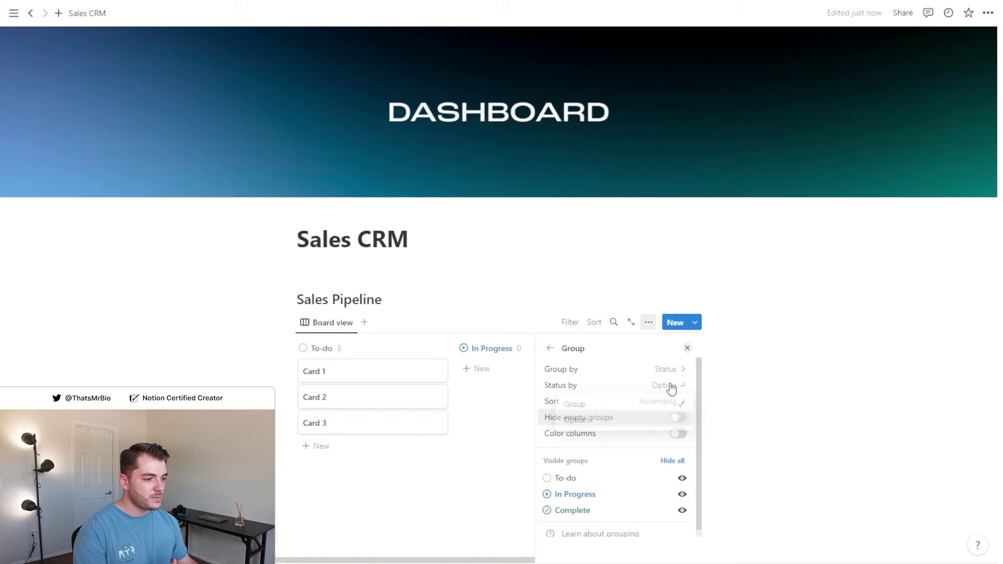
{"action": "left_click", "coordinate": [678, 434]}
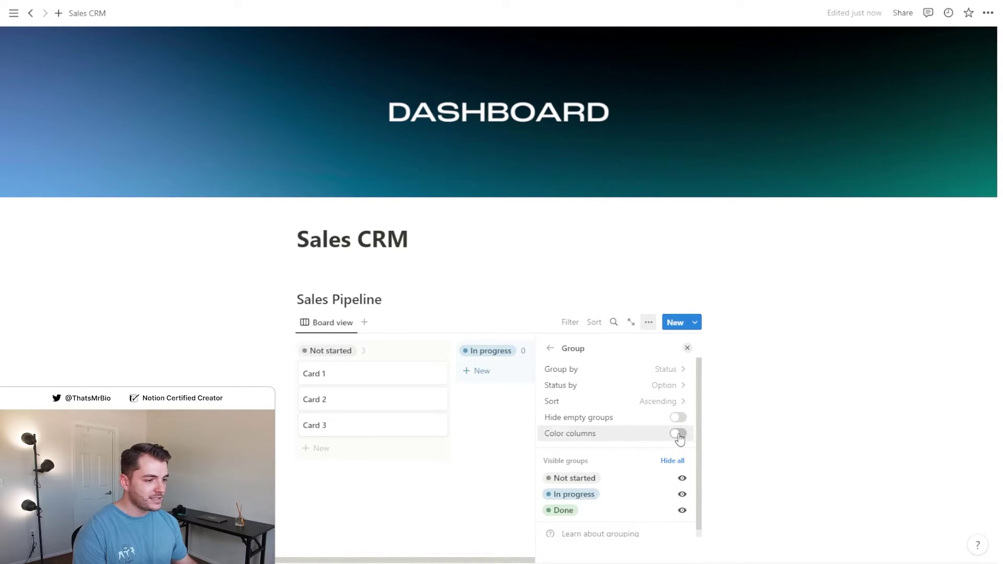
{"action": "left_click", "coordinate": [687, 348]}
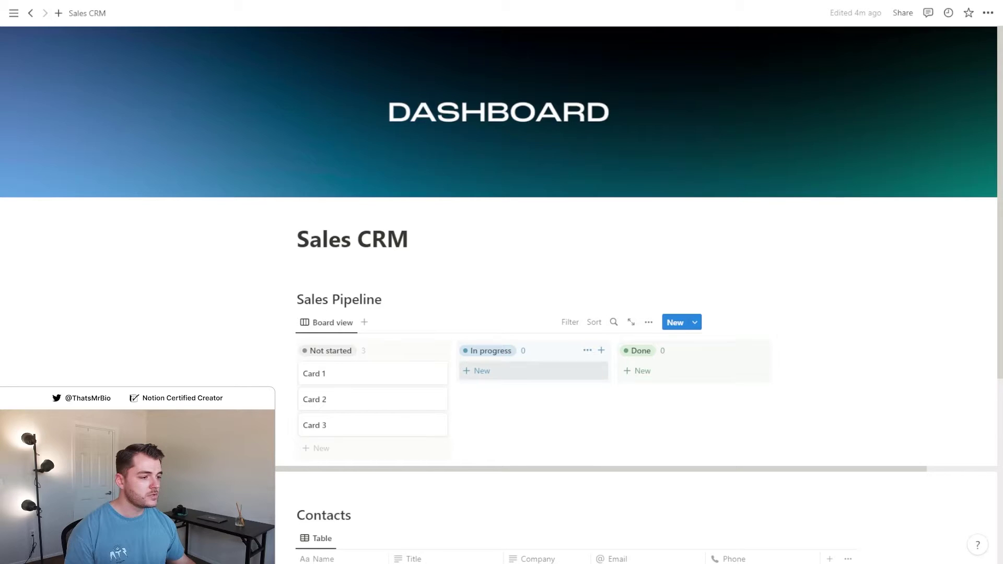
Rename the status options In progress to 'In Conversation' and Done to 'Closed Won'
{"action": "left_click", "coordinate": [648, 322]}
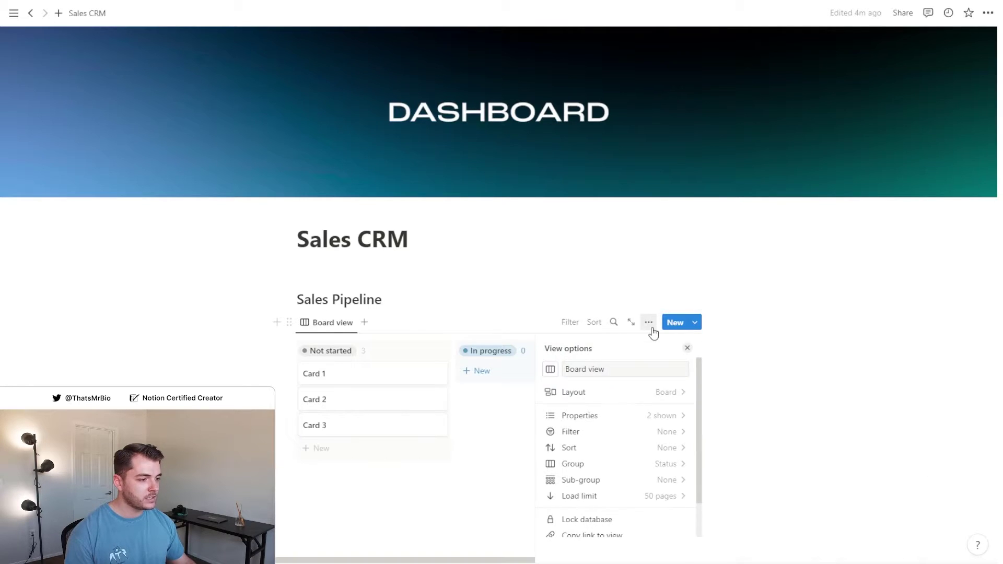
{"action": "left_click", "coordinate": [671, 421]}
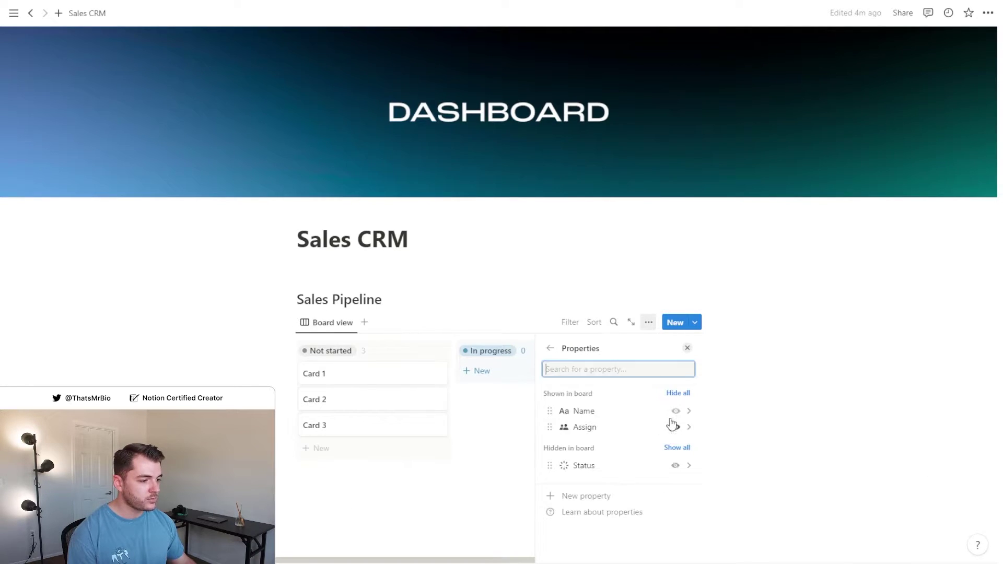
{"action": "left_click", "coordinate": [689, 465]}
{"action": "scroll", "coordinate": [652, 449], "scroll_direction": "down", "scroll_amount": 3}
{"action": "left_click", "coordinate": [623, 441]}
{"action": "type", "text": "In Conversation"}
{"action": "key", "text": "Return"}
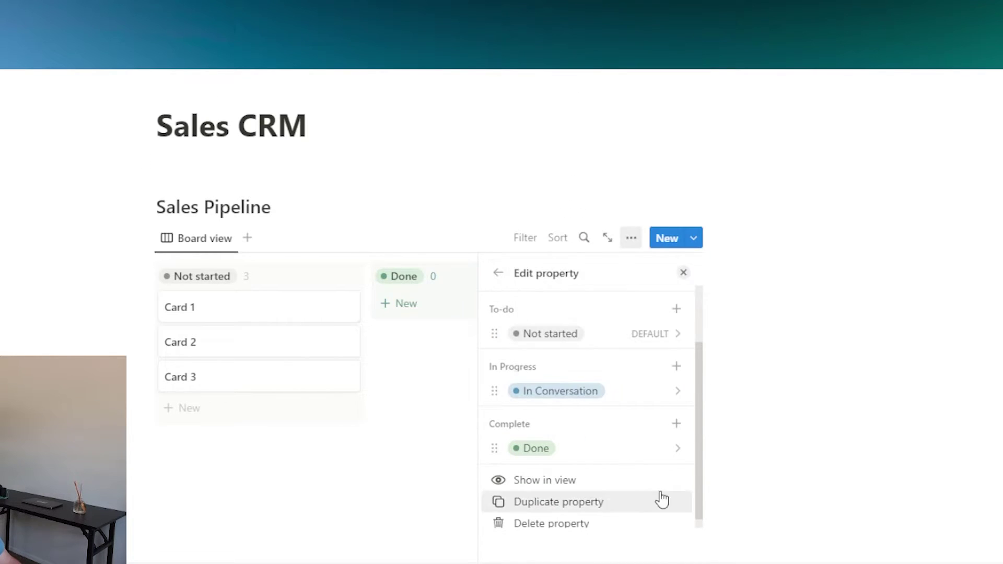
{"action": "left_click", "coordinate": [677, 448]}
{"action": "type", "text": "Closed Won"}
{"action": "key", "text": "Return"}
Add 'Closed Won Archive' and 'Closed Lost' as new options under Complete
{"action": "left_click", "coordinate": [676, 423]}
{"action": "type", "text": "Closed Won Archive"}
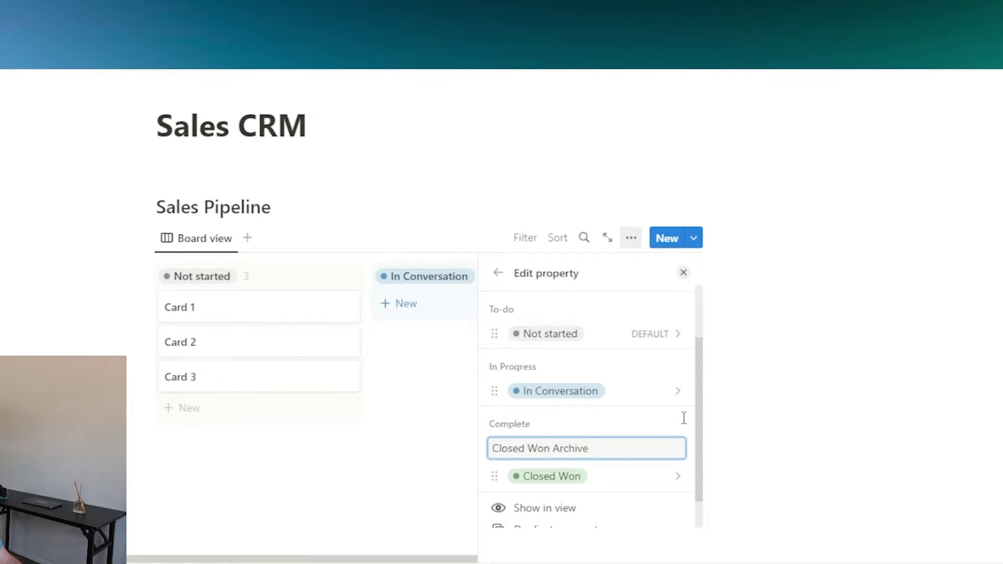
{"action": "key", "text": "Return"}
{"action": "left_click", "coordinate": [586, 280]}
{"action": "left_click", "coordinate": [676, 421]}
{"action": "type", "text": "Closed Lost"}
{"action": "key", "text": "Return"}
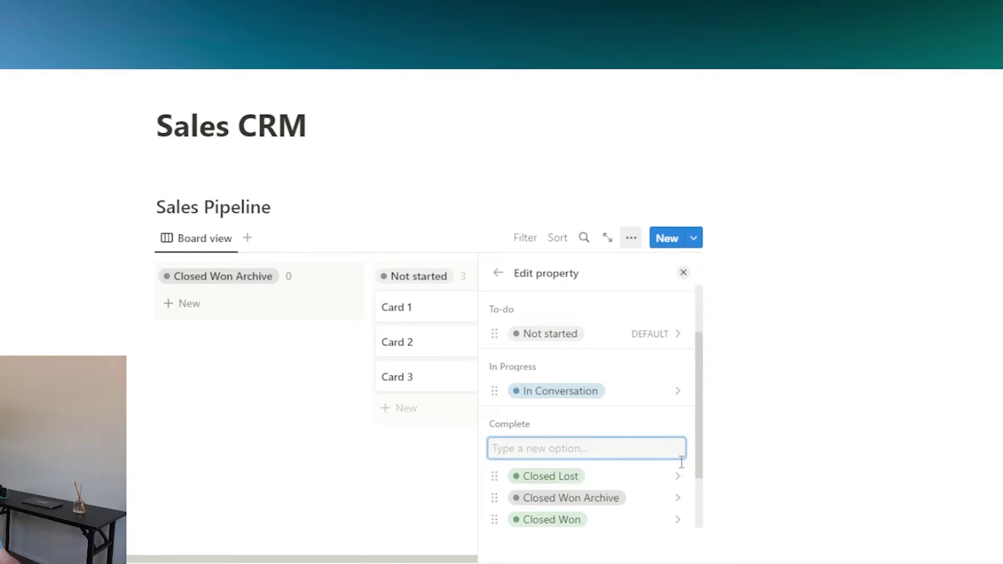
{"action": "left_click", "coordinate": [677, 476]}
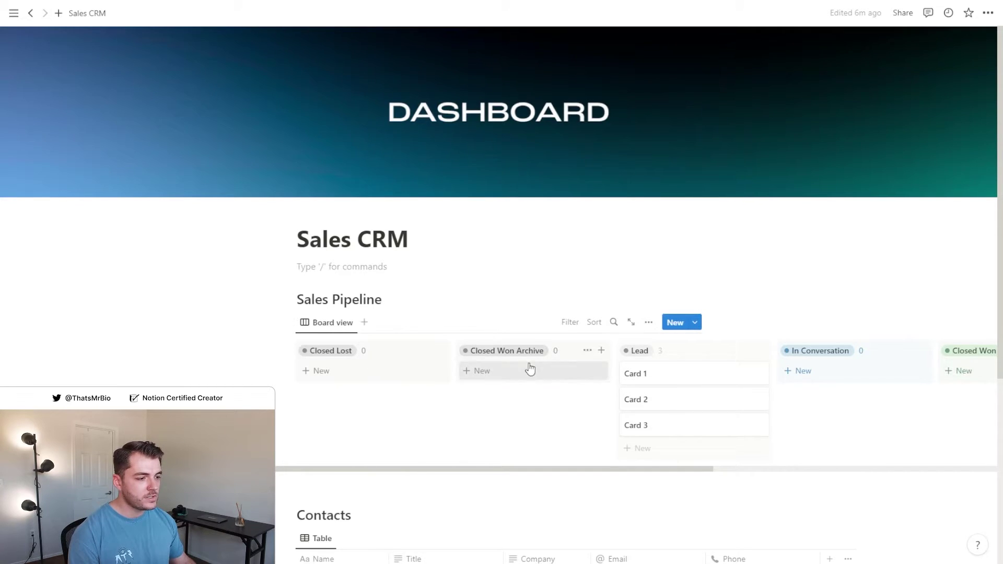
Scroll the board sideways and drag Card 1 from the Lead column into Closed Lost
{"action": "left_click", "coordinate": [488, 443]}
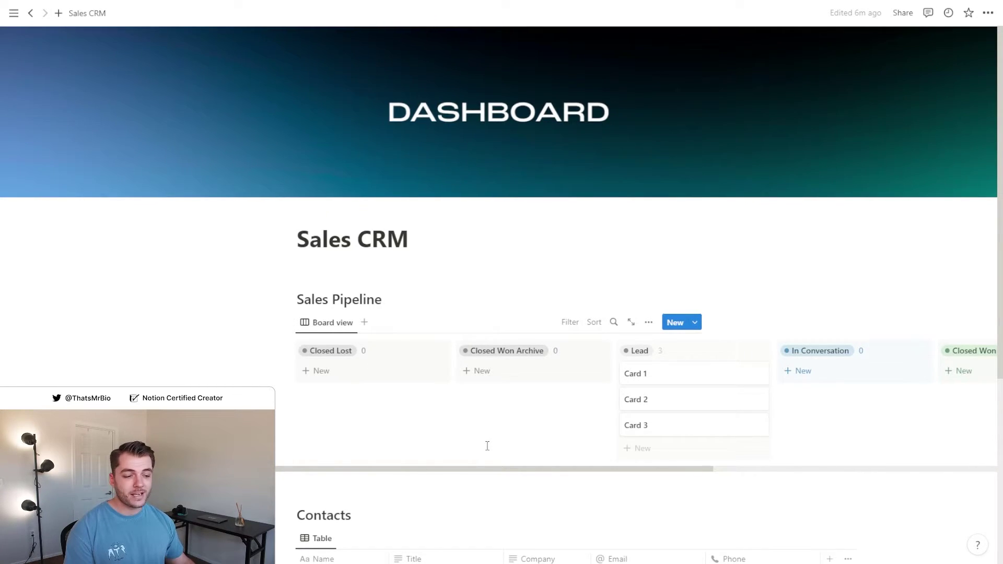
{"action": "left_click_drag", "start_coordinate": [483, 468], "coordinate": [686, 470]}
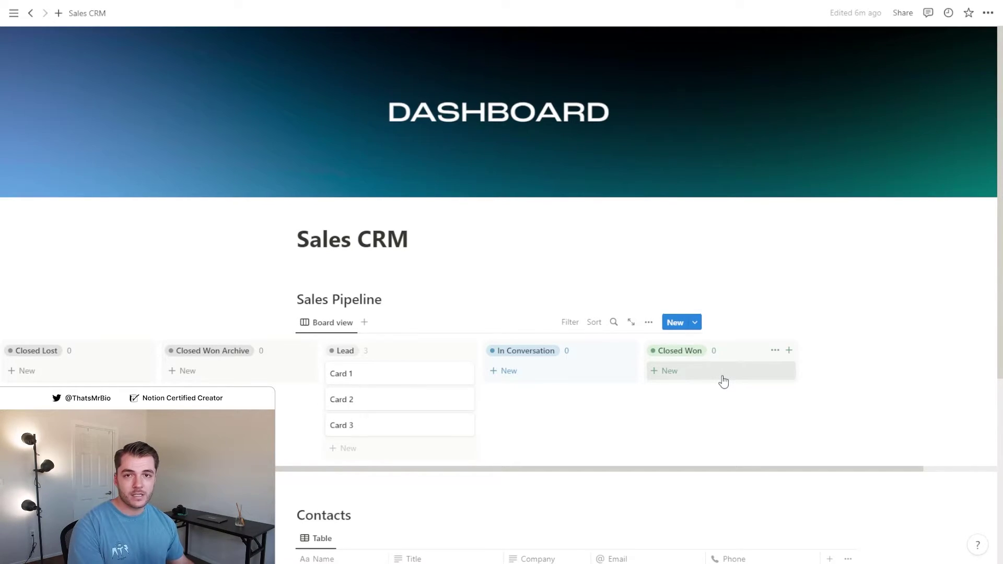
{"action": "left_click_drag", "start_coordinate": [812, 468], "coordinate": [882, 467]}
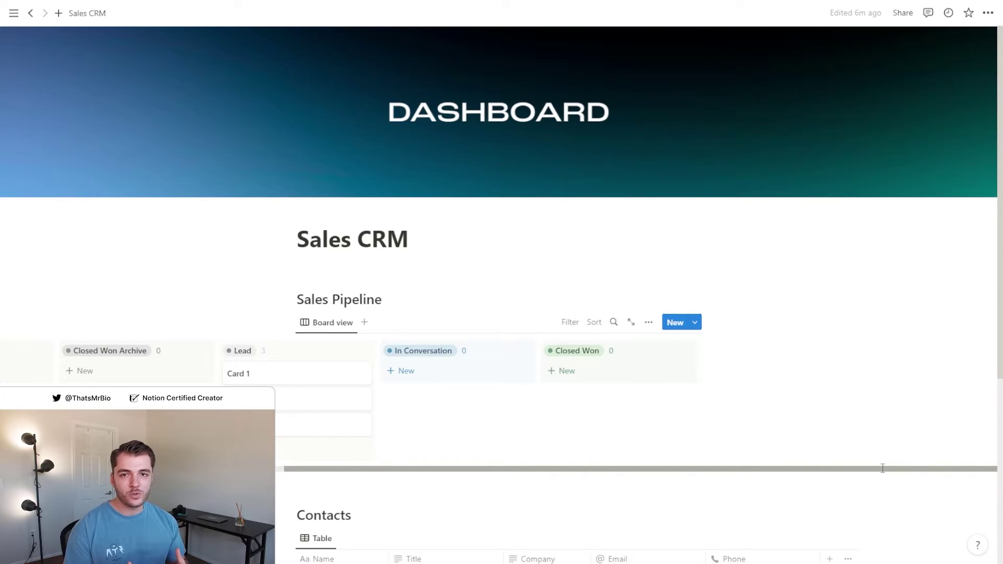
{"action": "left_click_drag", "start_coordinate": [864, 468], "coordinate": [547, 468]}
{"action": "left_click_drag", "start_coordinate": [671, 374], "coordinate": [381, 380]}
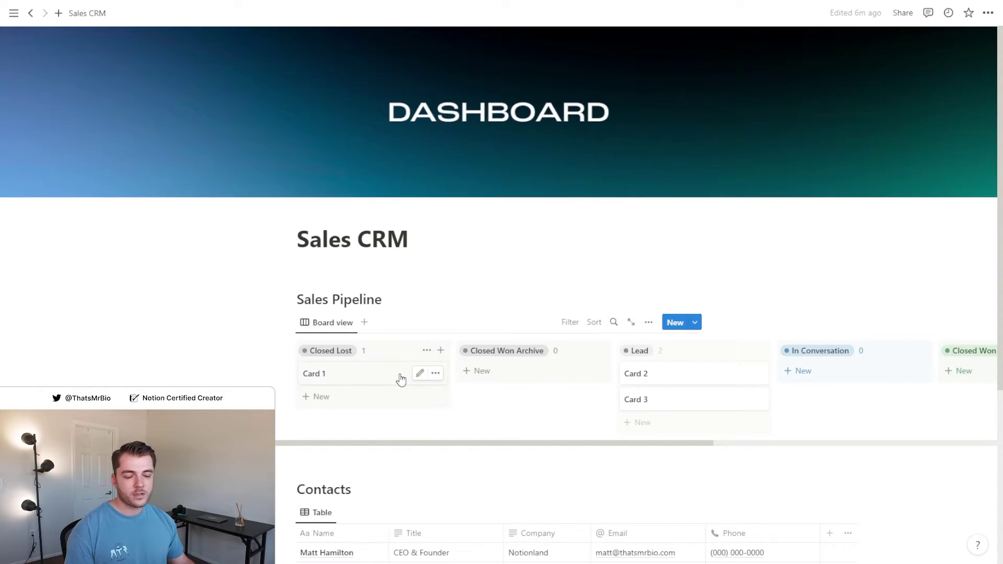
{"action": "left_click", "coordinate": [401, 380]}
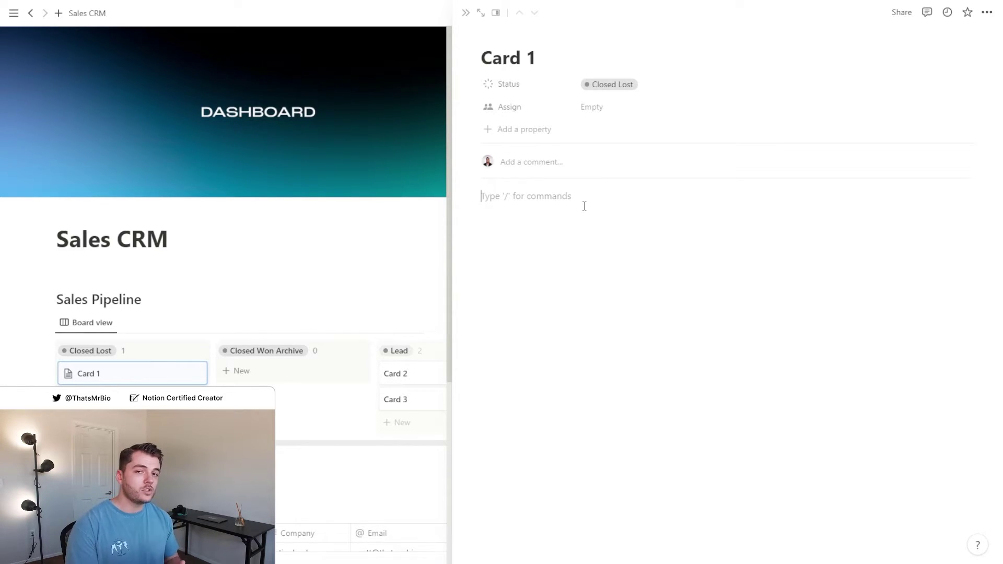
{"action": "key", "text": "Escape"}
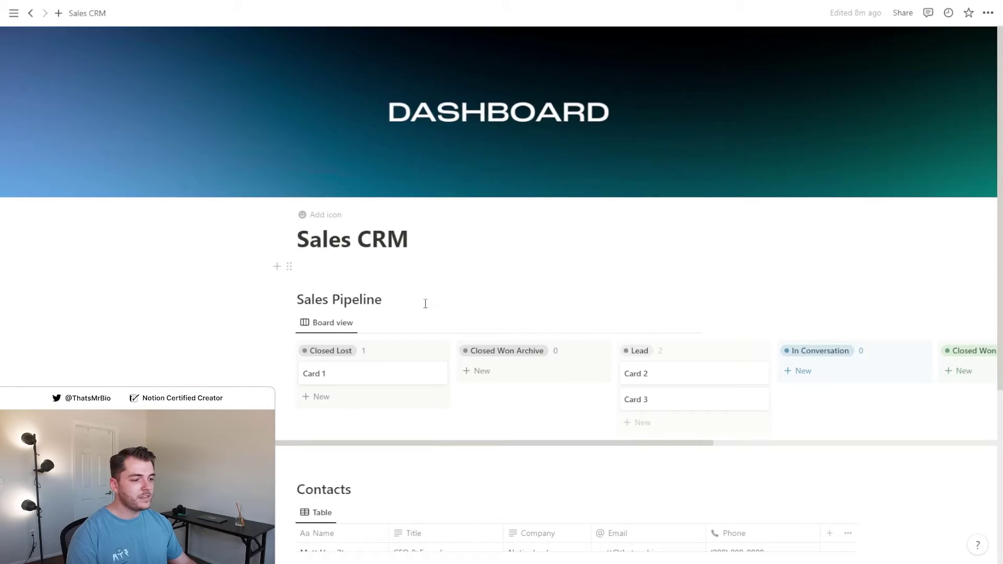
{"action": "left_click_drag", "start_coordinate": [503, 443], "coordinate": [700, 443]}
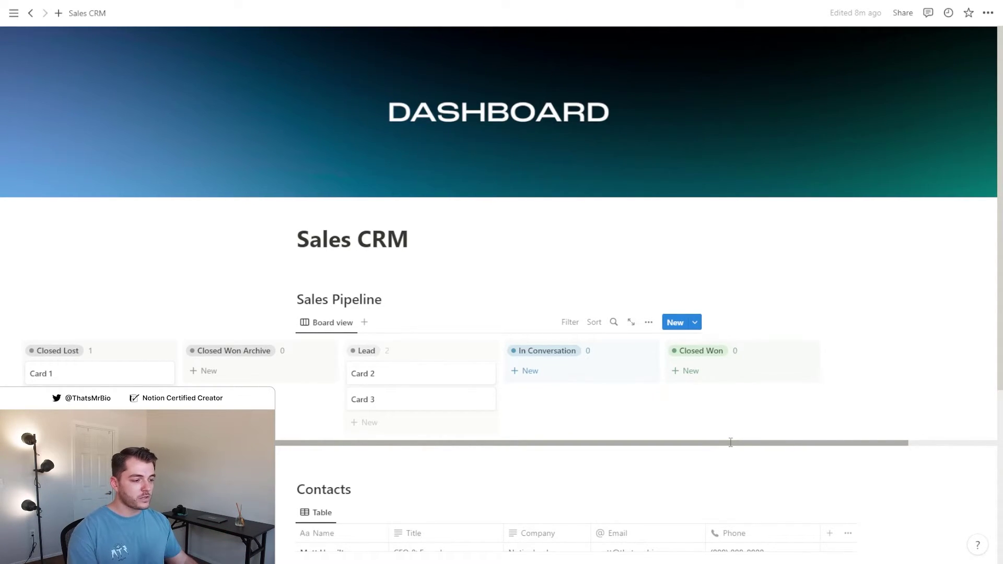
Hide the Closed Won Archive and Closed Lost groups, leaving Lead, In Conversation and Closed Won visible
{"action": "left_click_drag", "start_coordinate": [730, 442], "coordinate": [539, 456]}
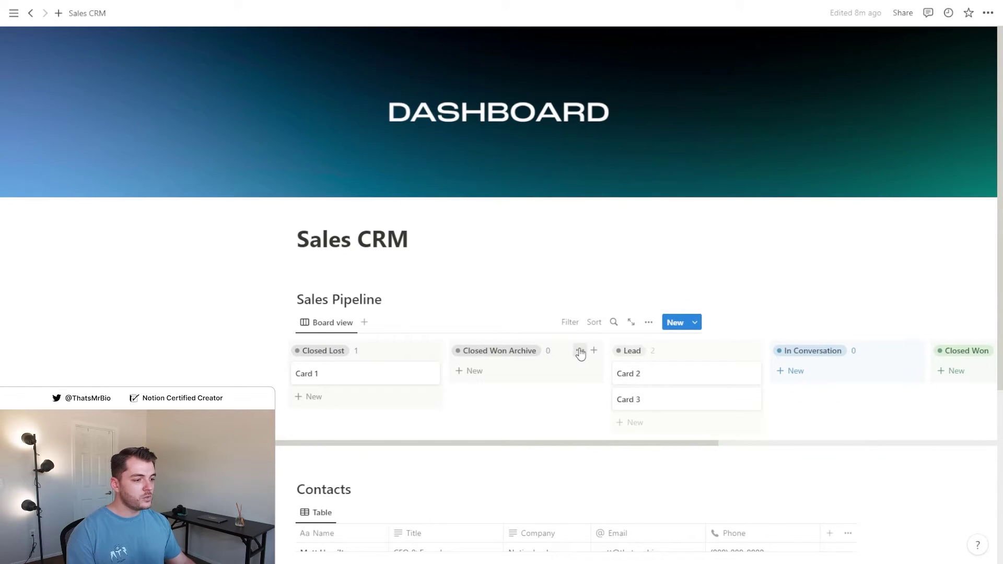
{"action": "left_click", "coordinate": [580, 351]}
{"action": "left_click", "coordinate": [563, 369]}
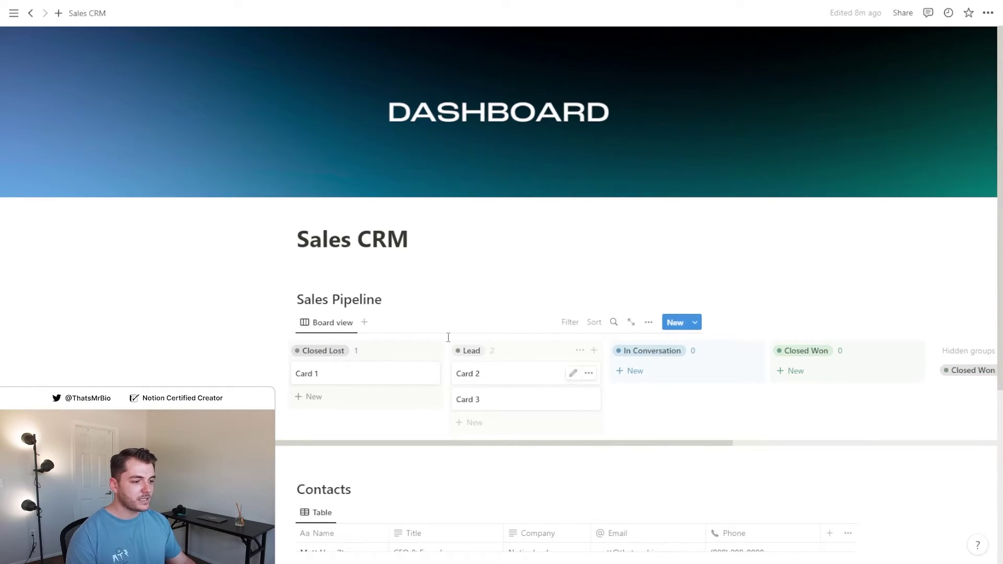
{"action": "left_click", "coordinate": [418, 351]}
{"action": "left_click", "coordinate": [421, 369]}
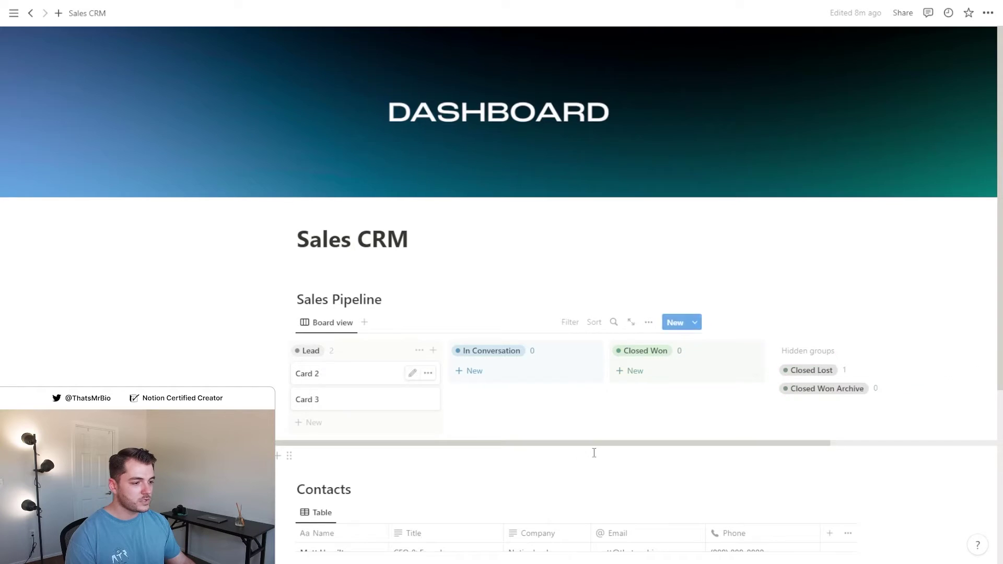
{"action": "left_click_drag", "start_coordinate": [594, 453], "coordinate": [683, 430]}
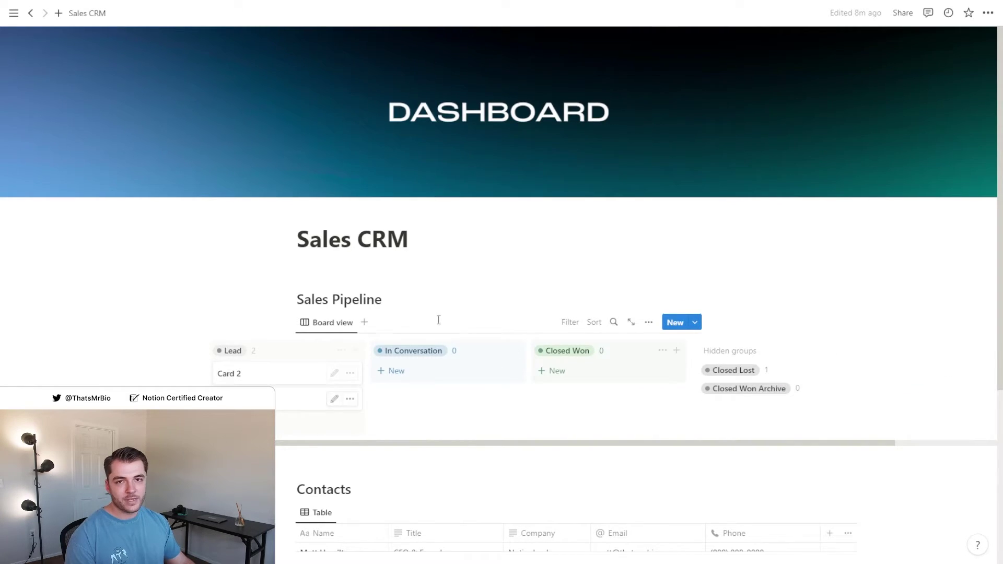
{"action": "left_click_drag", "start_coordinate": [497, 443], "coordinate": [372, 448]}
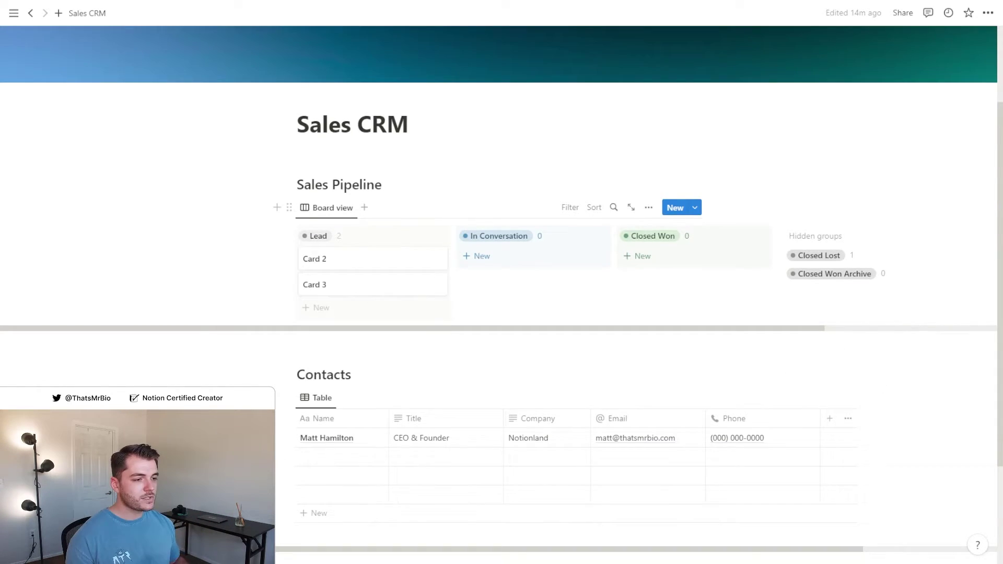
Open Card 2 and delete its Assign property
{"action": "left_click", "coordinate": [392, 261]}
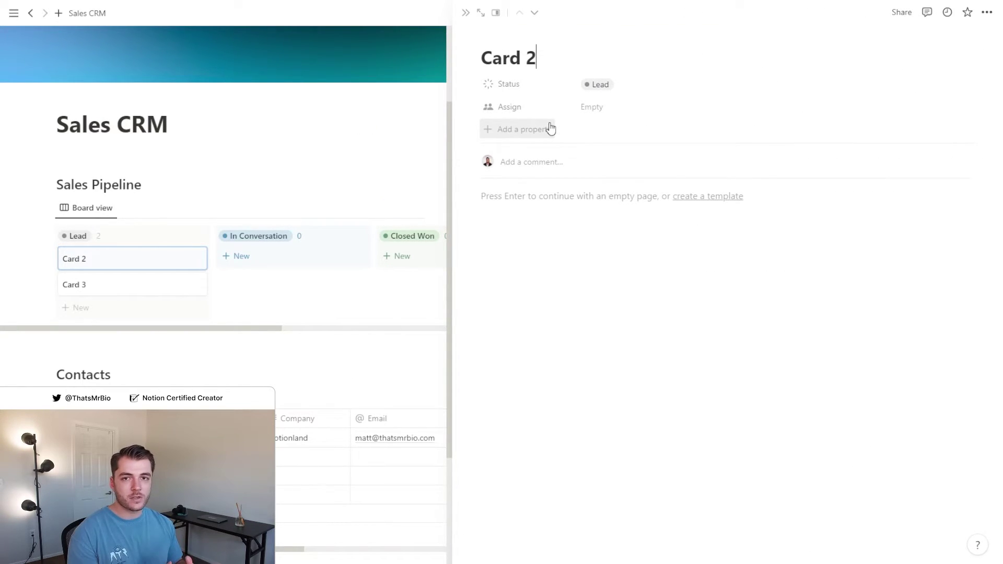
{"action": "left_click", "coordinate": [509, 106]}
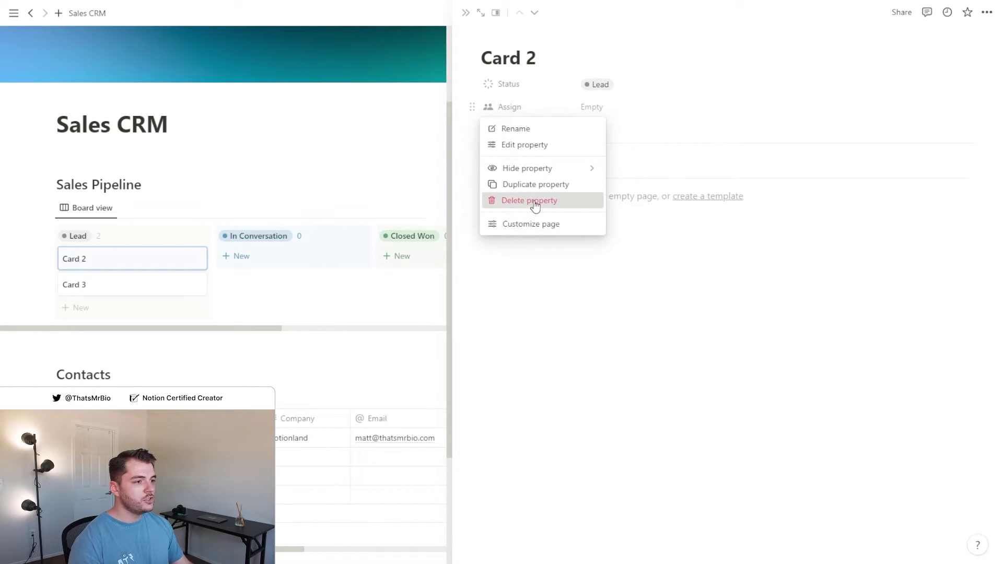
{"action": "left_click", "coordinate": [530, 202]}
{"action": "left_click", "coordinate": [505, 290]}
Add a Contacts relation to the CRM Contacts database and link the first contact
{"action": "left_click", "coordinate": [514, 108]}
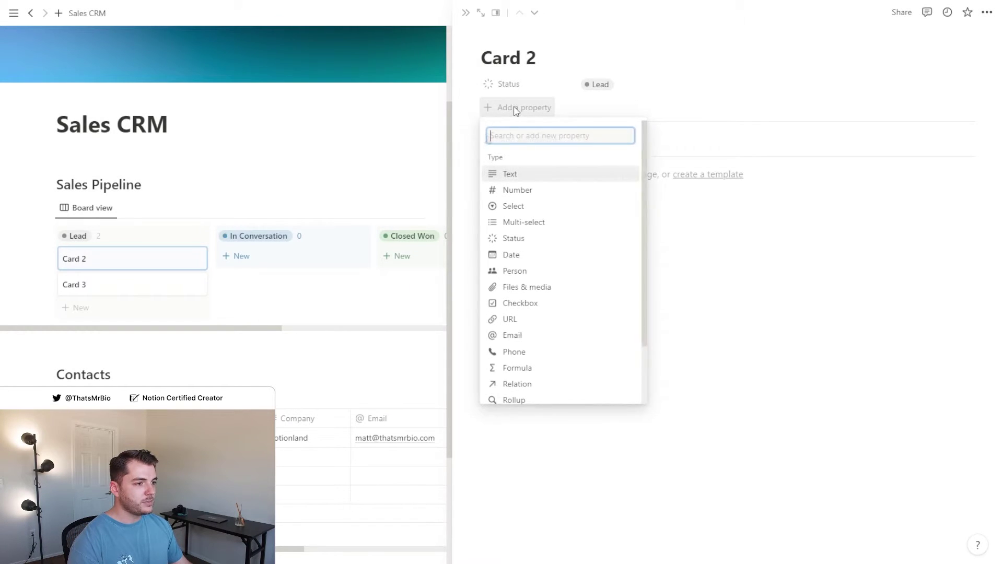
{"action": "left_click", "coordinate": [543, 382]}
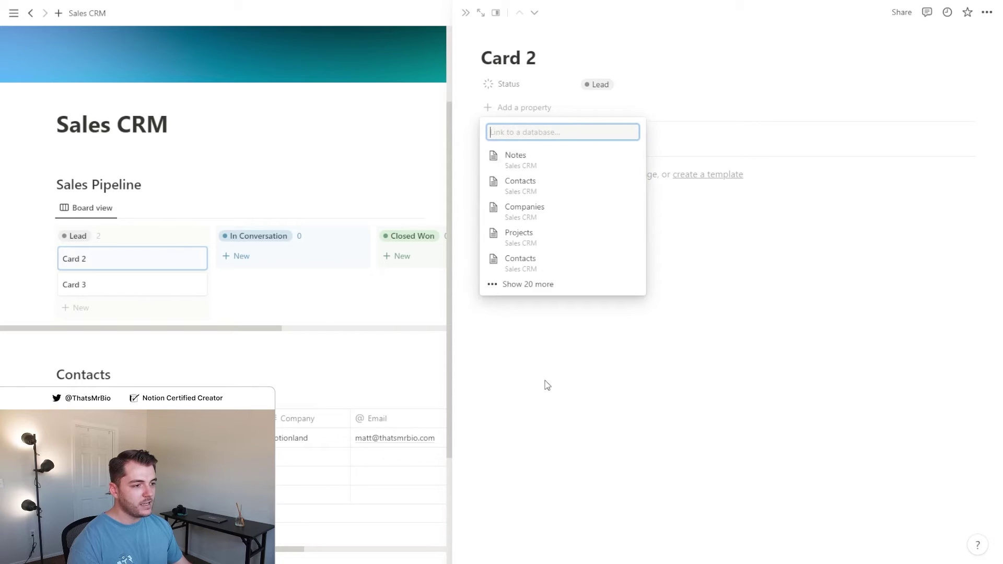
{"action": "type", "text": "CRM "}
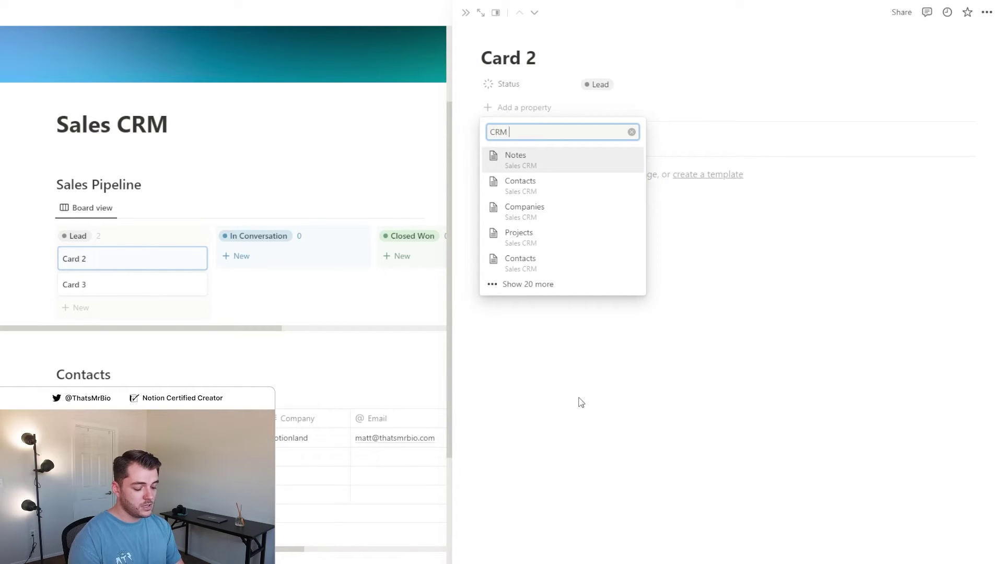
{"action": "type", "text": "Contacts"}
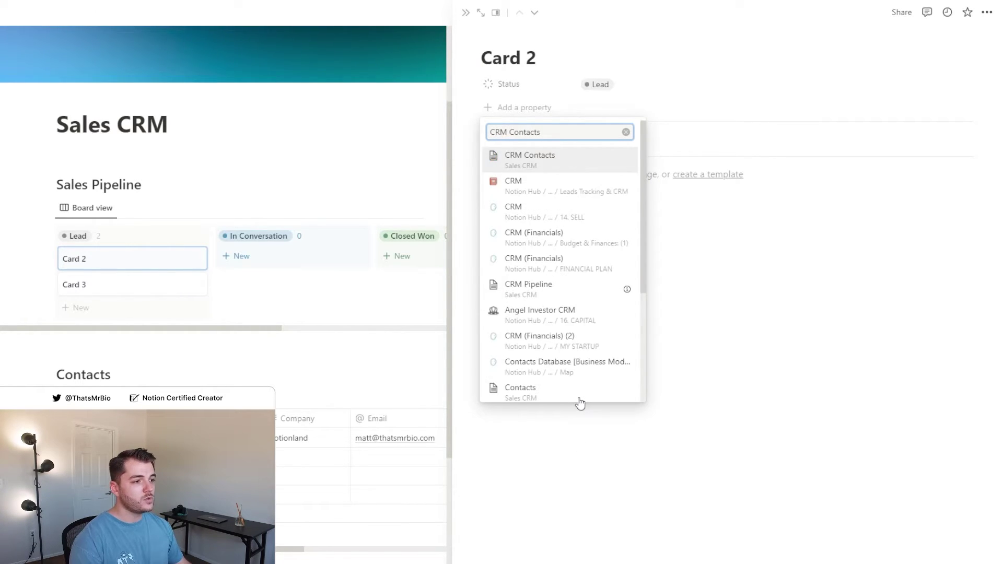
{"action": "left_click", "coordinate": [559, 165]}
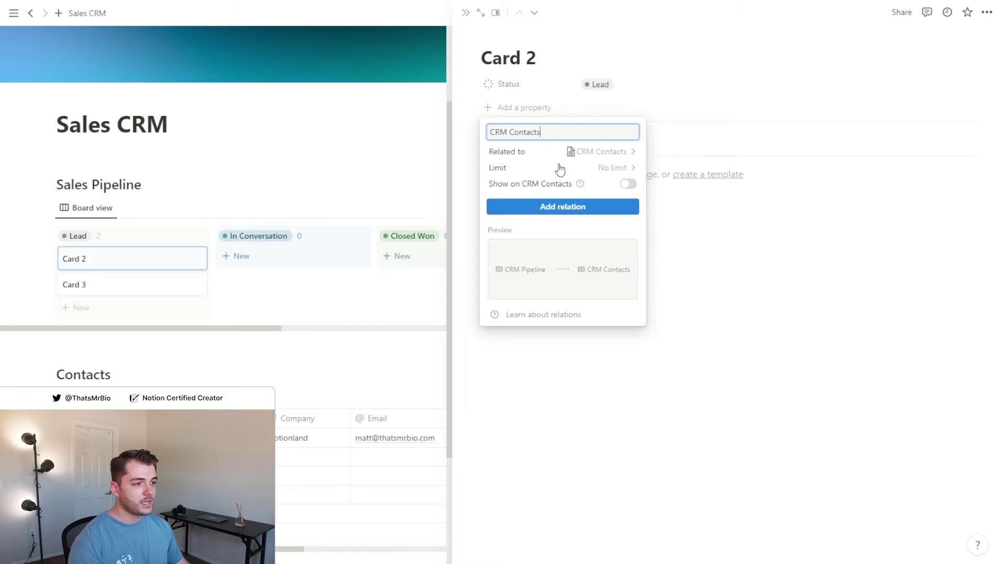
{"action": "left_click", "coordinate": [628, 215]}
{"action": "left_click", "coordinate": [636, 117]}
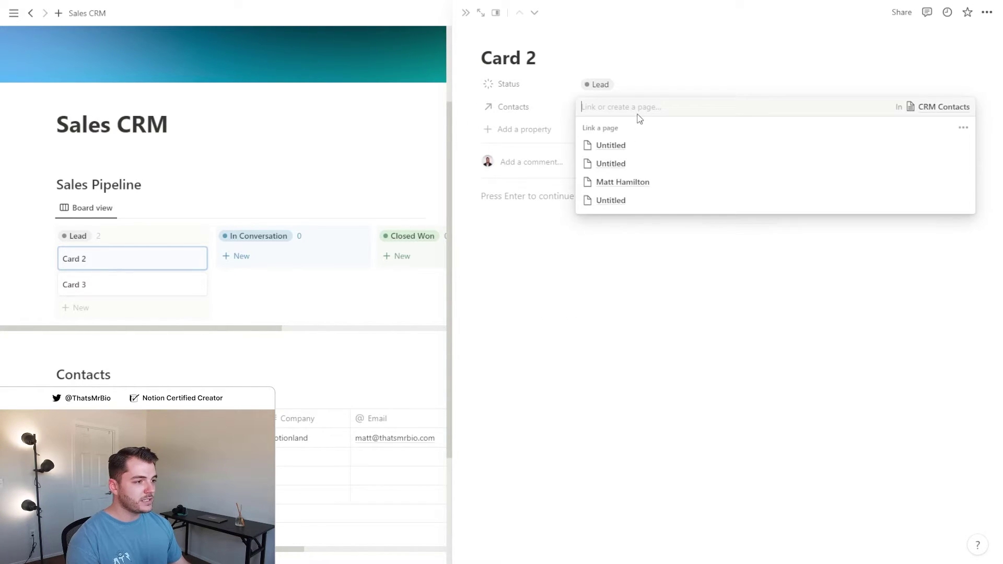
{"action": "left_click", "coordinate": [655, 186]}
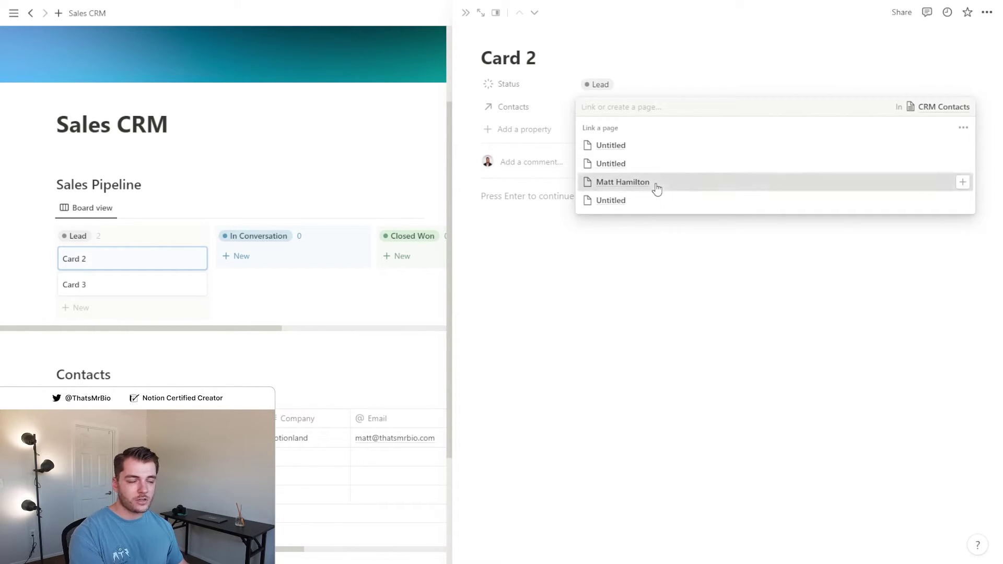
Add a rollup property through the Contacts relation showing the contact's Company, Notionland
{"action": "left_click", "coordinate": [517, 130]}
{"action": "left_click", "coordinate": [533, 420]}
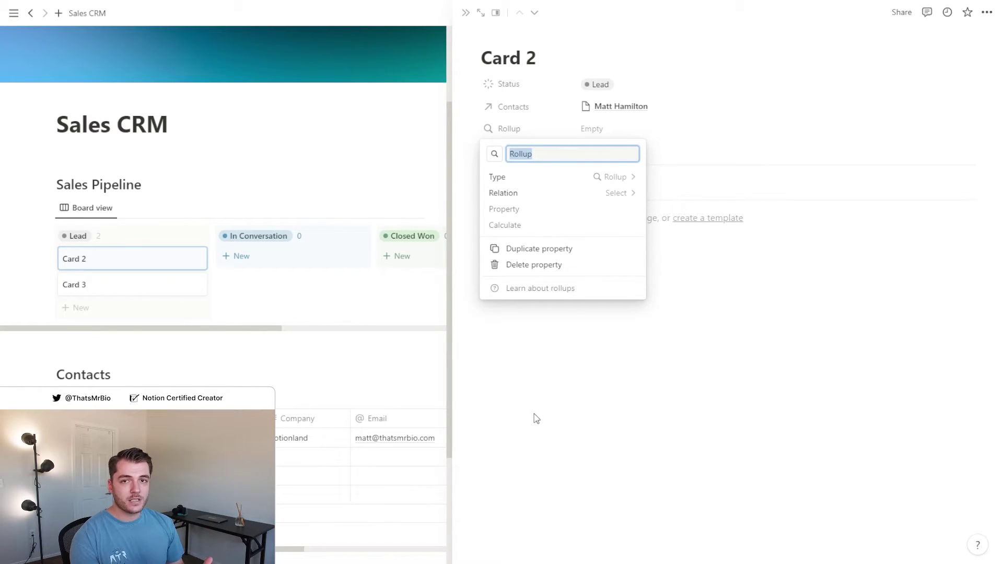
{"action": "left_click", "coordinate": [556, 193]}
{"action": "left_click", "coordinate": [533, 241]}
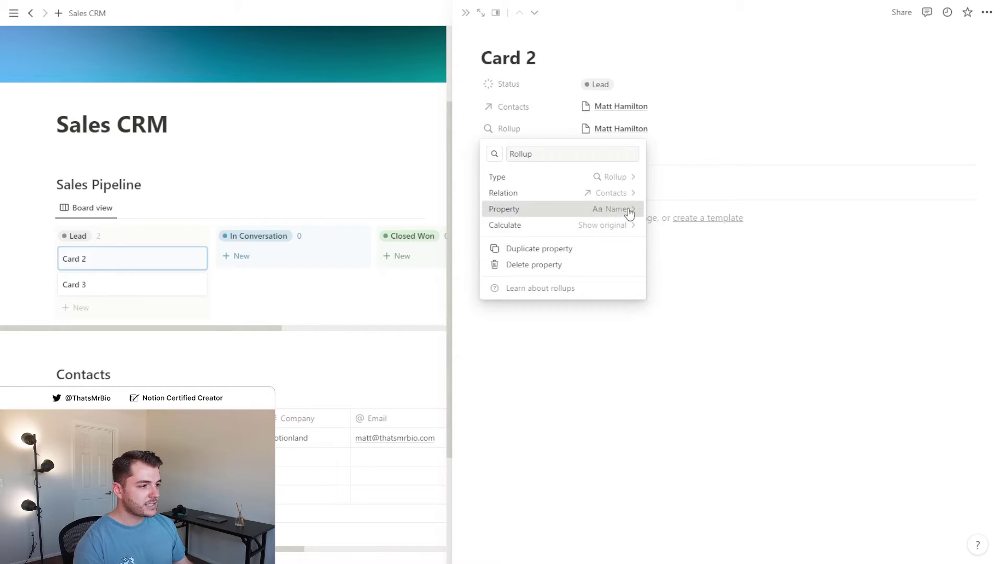
{"action": "left_click", "coordinate": [628, 208]}
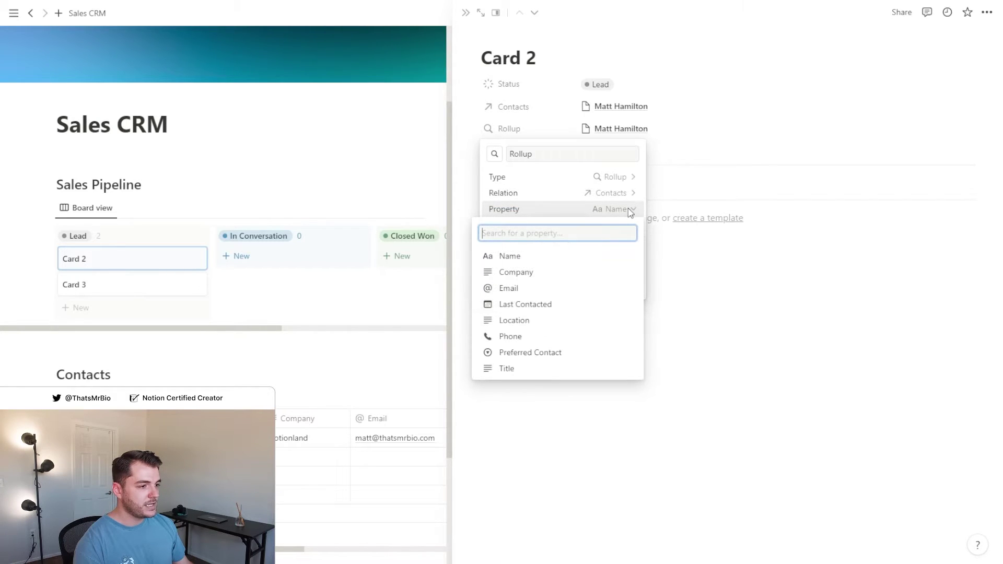
{"action": "left_click", "coordinate": [529, 274]}
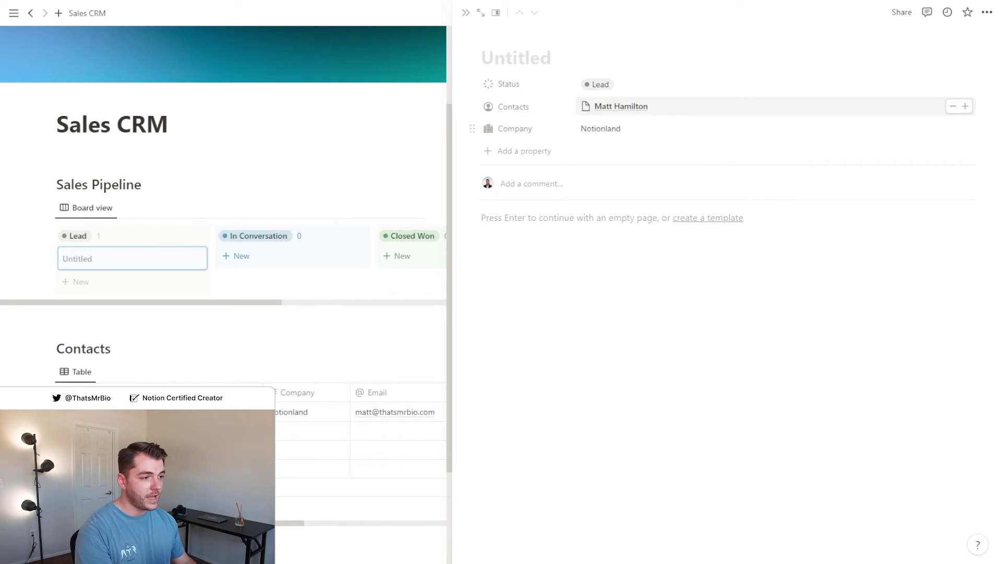
Title the Lead card 'Website Design' and close the side peek
{"action": "type", "text": "Websi"}
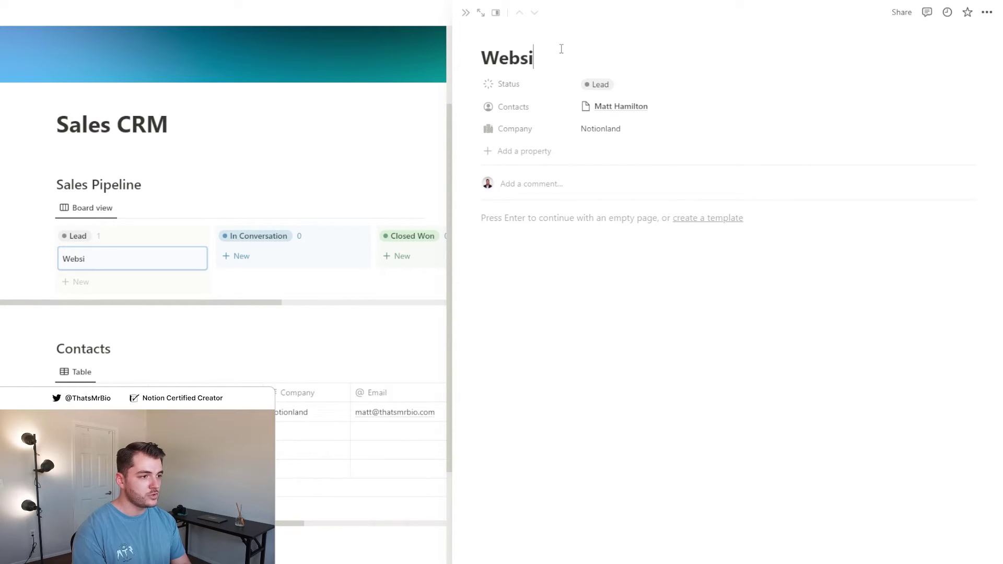
{"action": "type", "text": "te Design"}
{"action": "key", "text": "Escape"}
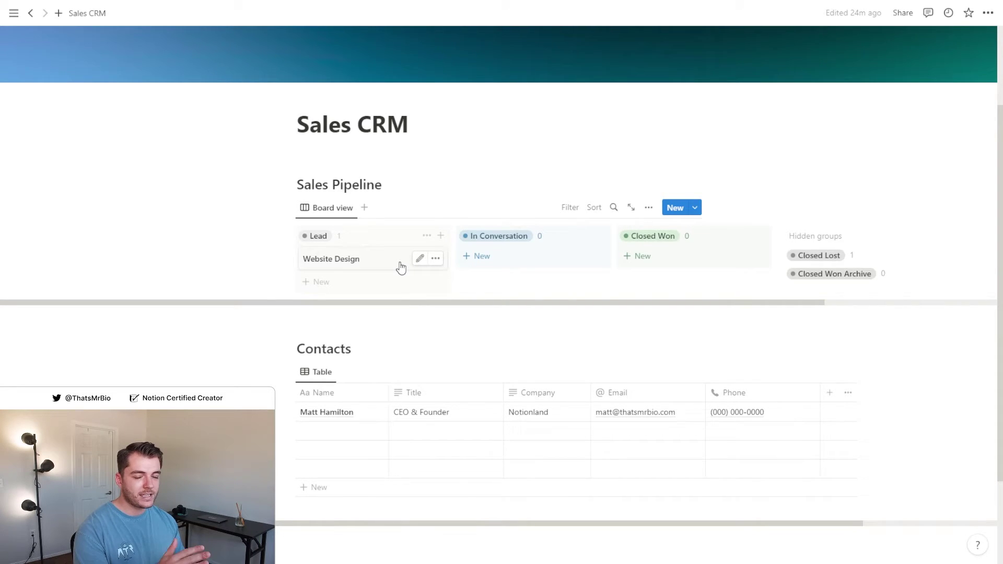
Show the Contacts and Company properties on the Sales Pipeline cards
{"action": "left_click", "coordinate": [648, 207]}
{"action": "left_click", "coordinate": [672, 301]}
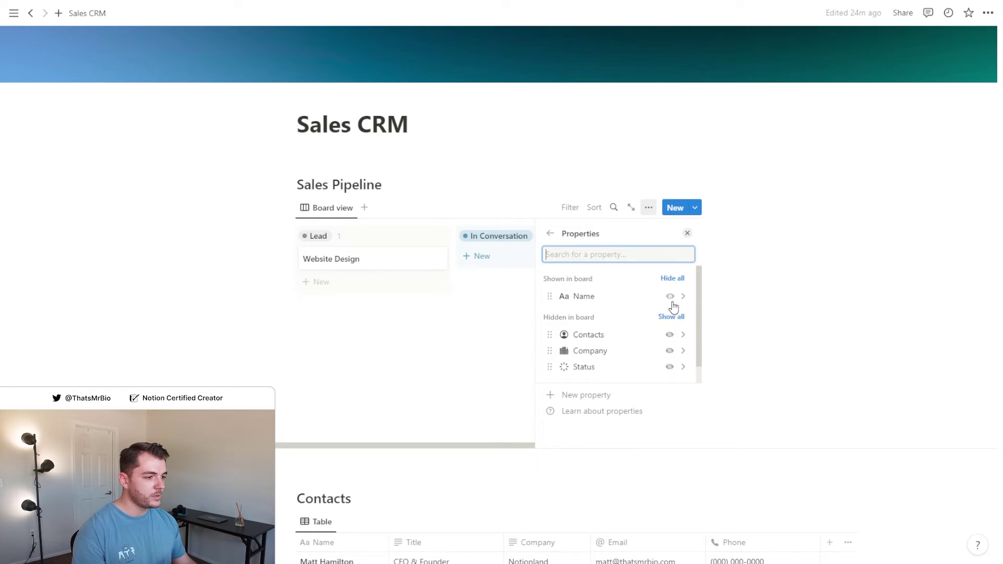
{"action": "left_click", "coordinate": [670, 335]}
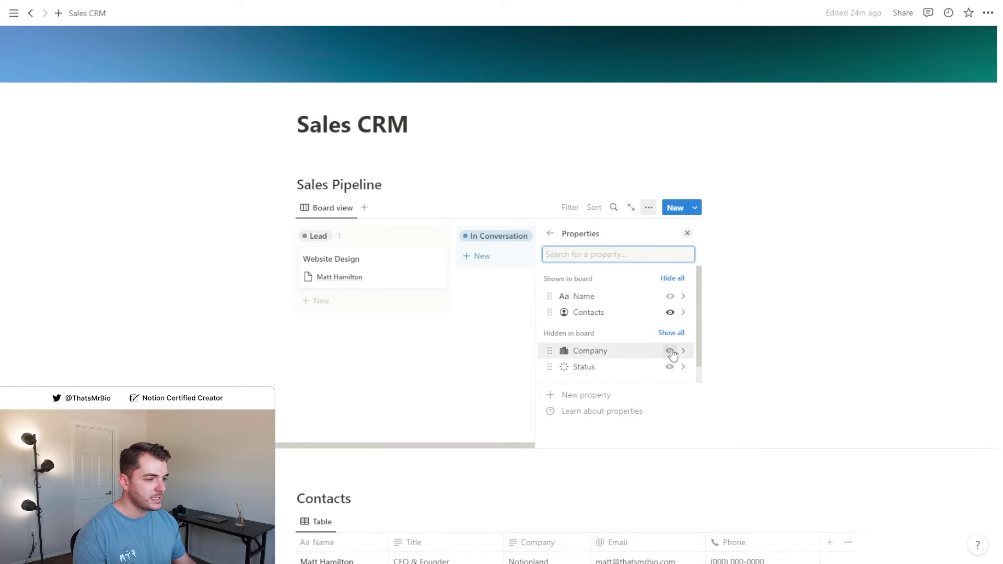
{"action": "left_click", "coordinate": [669, 351]}
{"action": "left_click", "coordinate": [687, 233]}
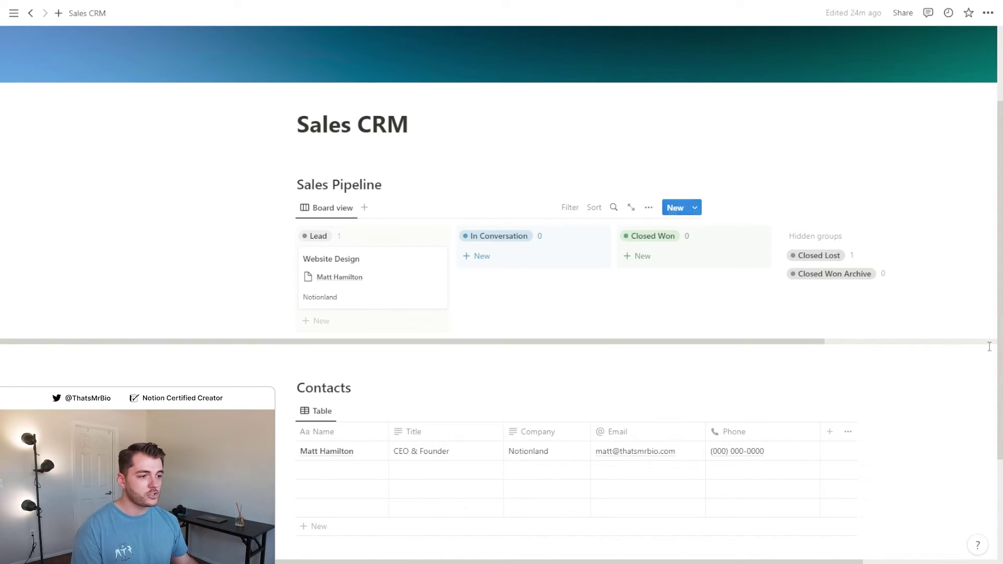
Move Website Design into Closed Won and add an empty line under the Sales CRM title
{"action": "scroll", "coordinate": [399, 157], "scroll_direction": "down", "scroll_amount": 3}
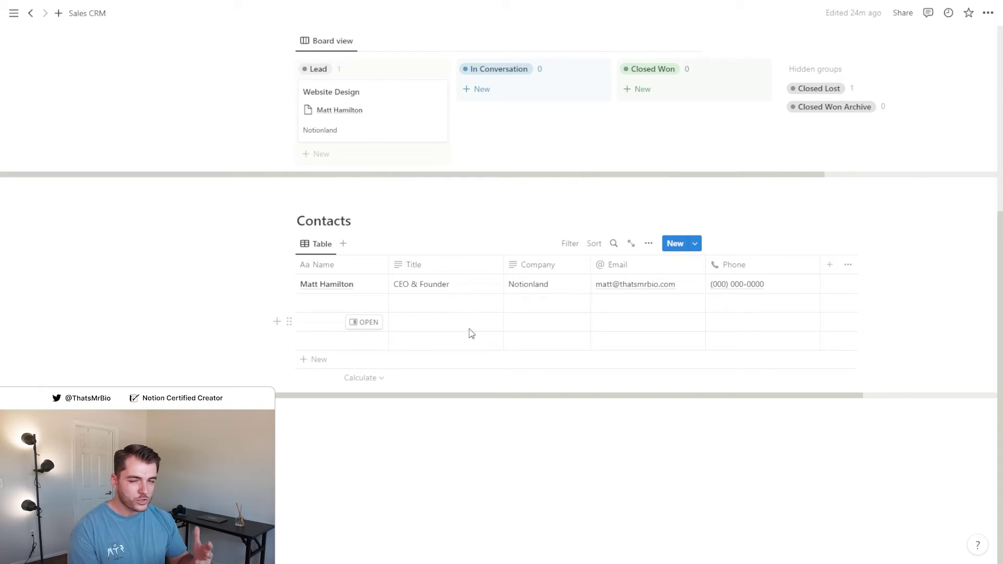
{"action": "scroll", "coordinate": [473, 339], "scroll_direction": "up", "scroll_amount": 5}
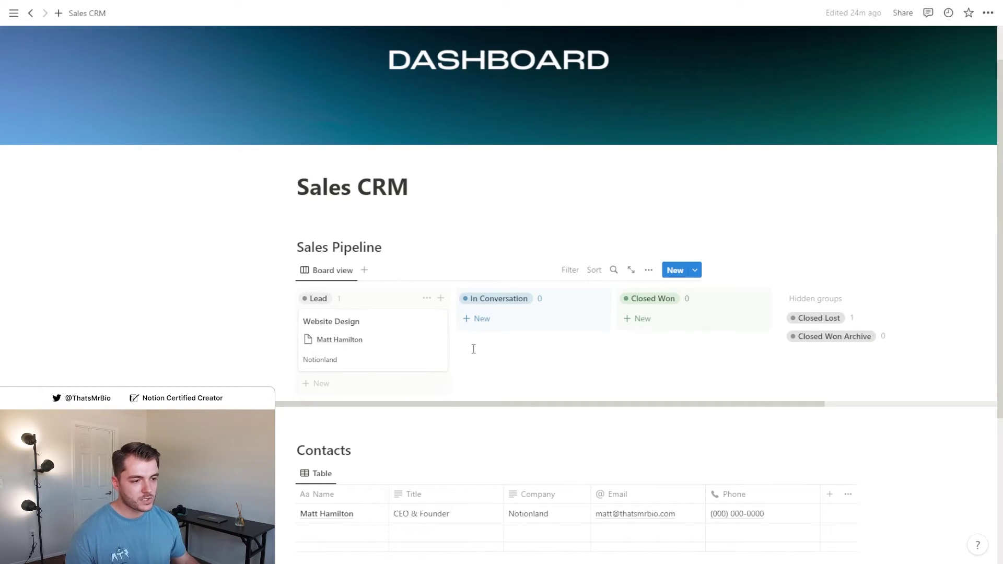
{"action": "left_click_drag", "start_coordinate": [426, 352], "coordinate": [752, 340]}
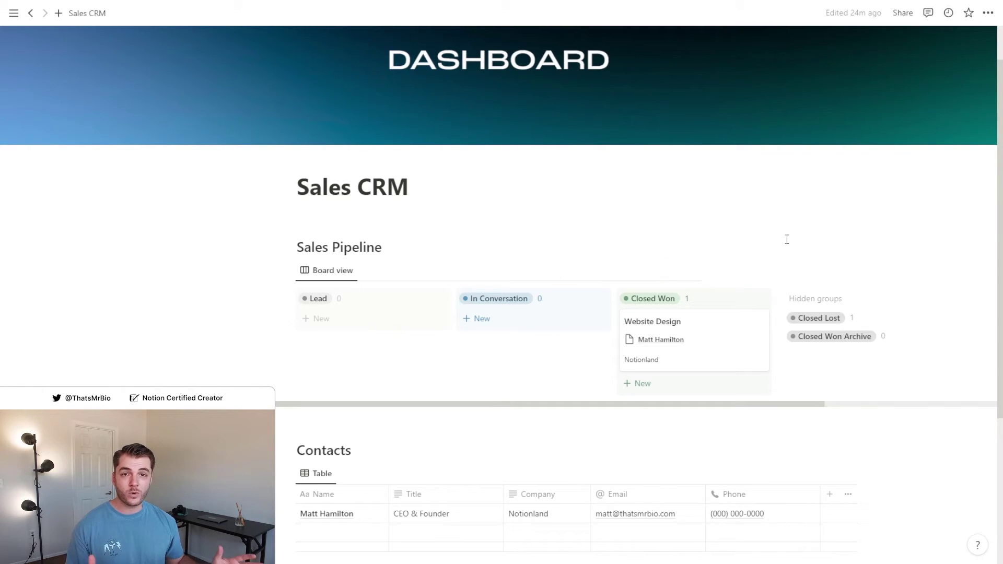
{"action": "left_click", "coordinate": [594, 192]}
{"action": "key", "text": "Return"}
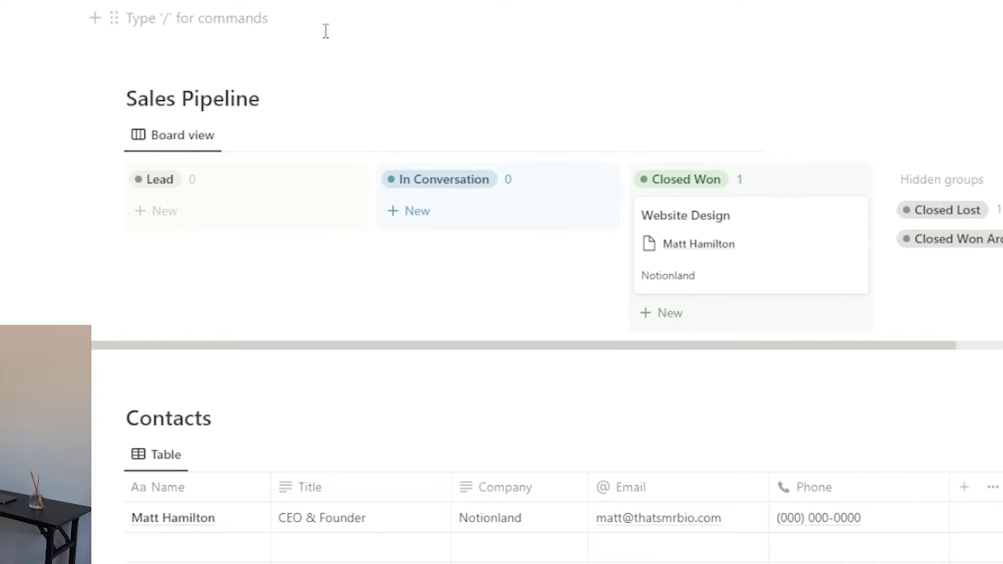
Add a 'Projects' line and an inline board named CRM Projects below it
{"action": "type", "text": "Projects"}
{"action": "key", "text": "Return"}
{"action": "type", "text": "/board"}
{"action": "key", "text": "Return"}
{"action": "type", "text": "CRM Projects"}
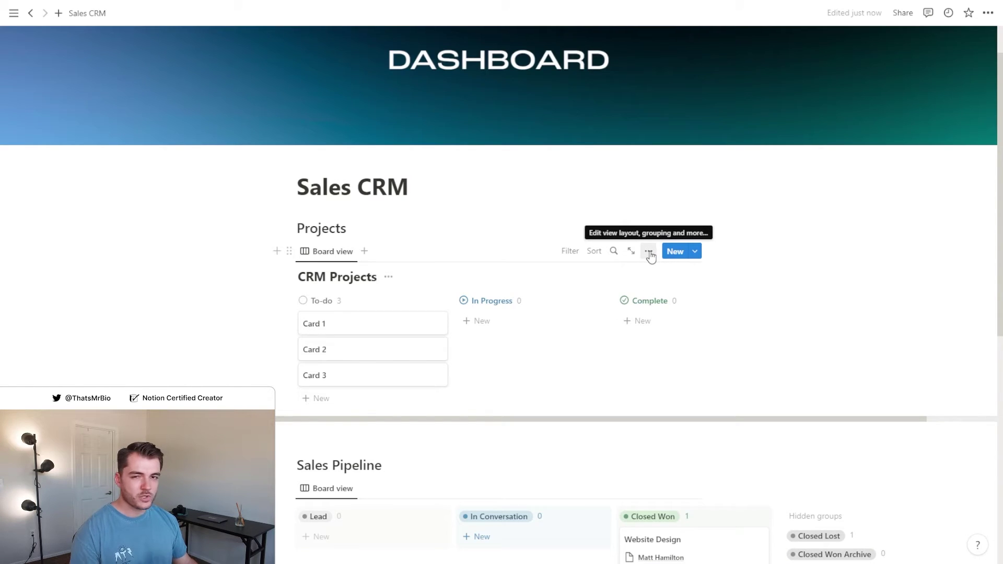
Group the CRM Projects board by Status option: Not started, In progress, Done
{"action": "left_click", "coordinate": [649, 252]}
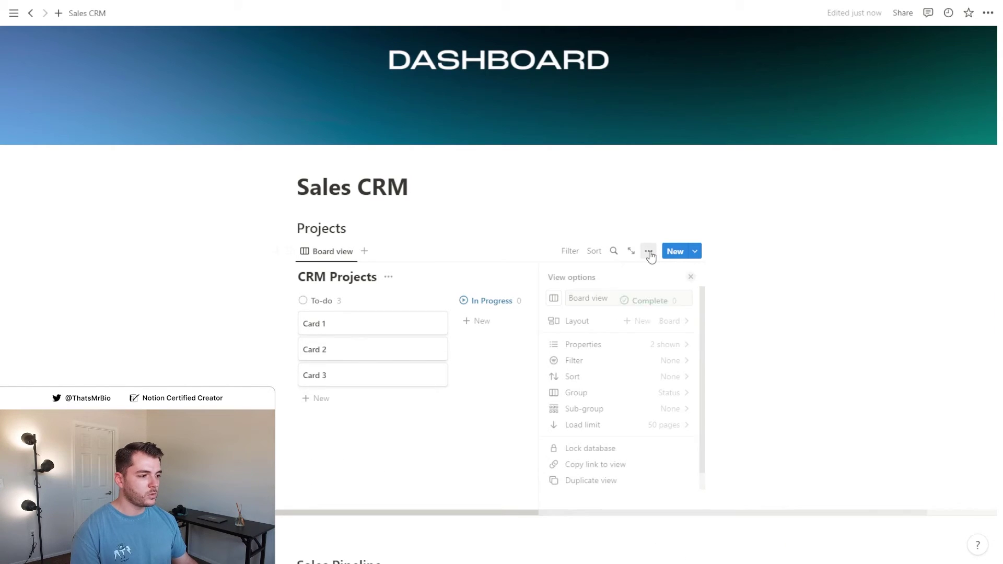
{"action": "left_click", "coordinate": [649, 393]}
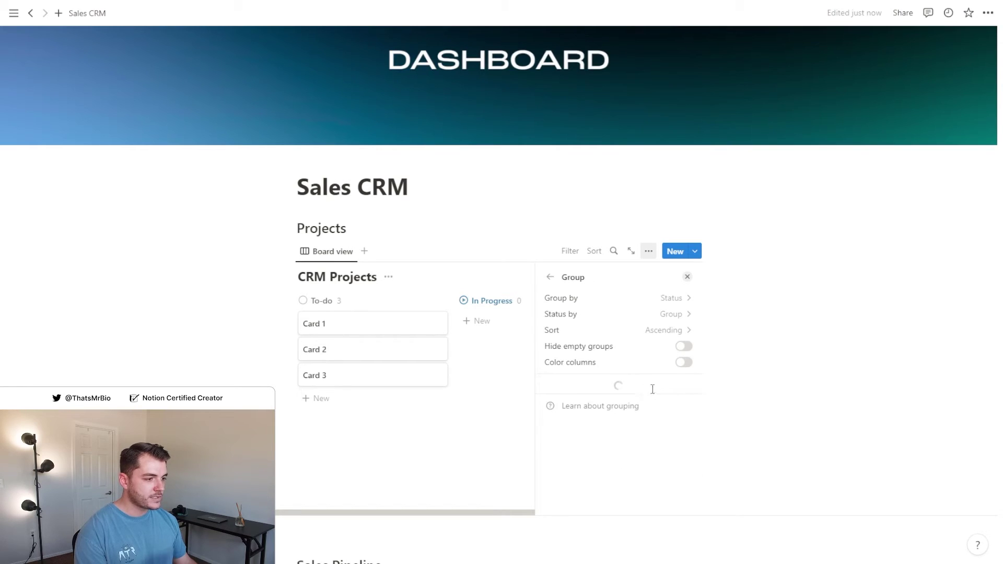
{"action": "left_click", "coordinate": [673, 314]}
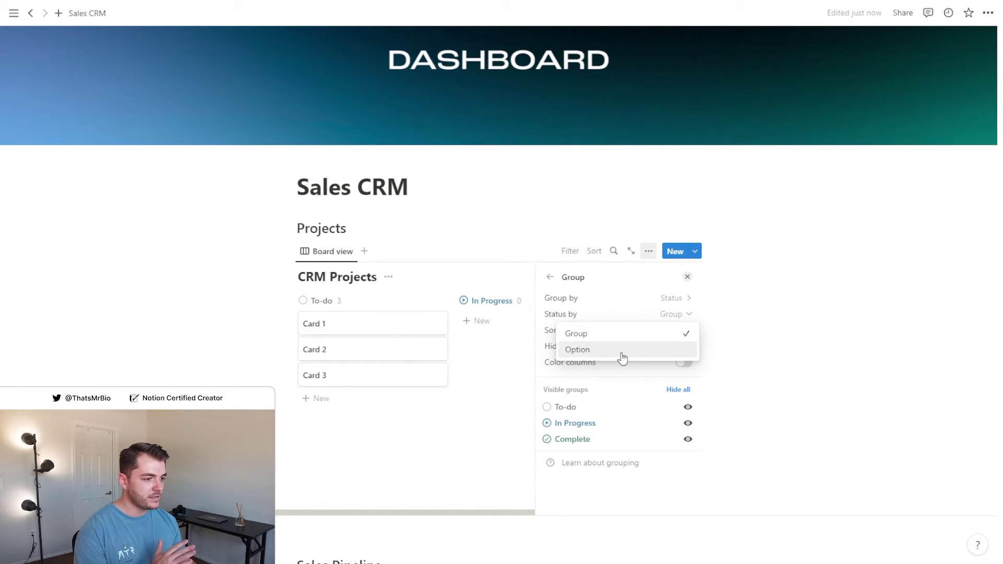
{"action": "left_click", "coordinate": [642, 348]}
{"action": "key", "text": "Escape"}
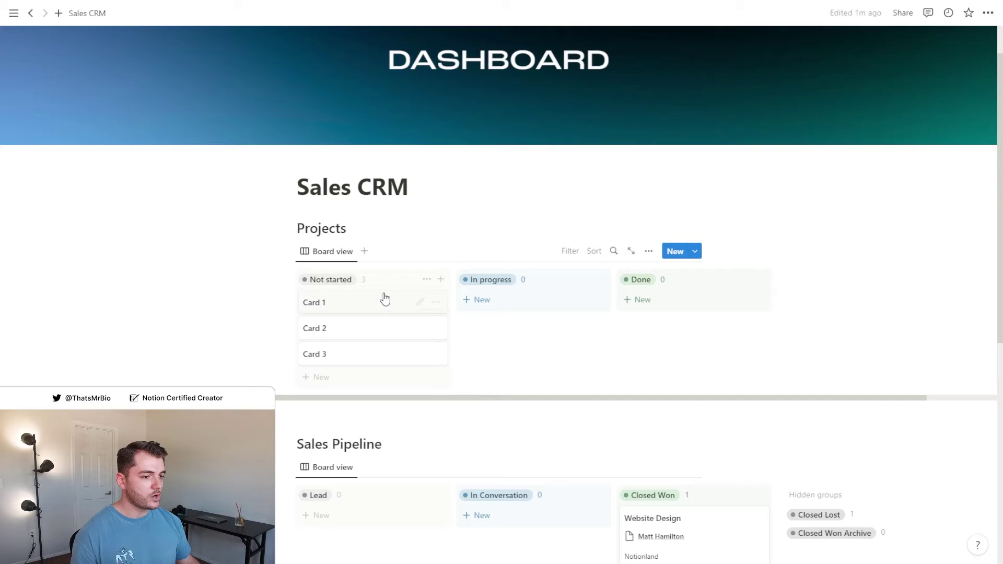
Open Card 1 and add a Date property named Timeline
{"action": "left_click", "coordinate": [418, 301]}
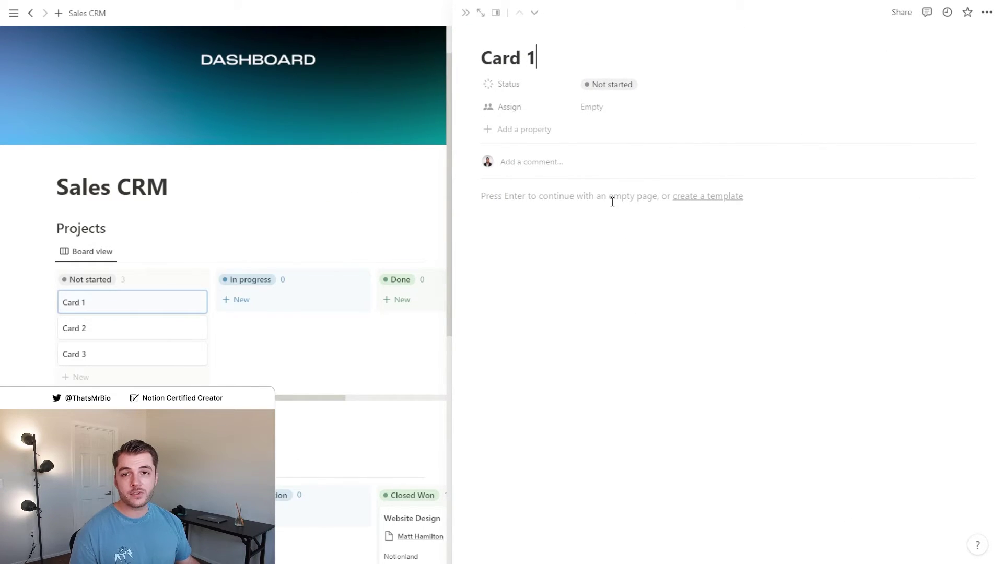
{"action": "left_click", "coordinate": [517, 106]}
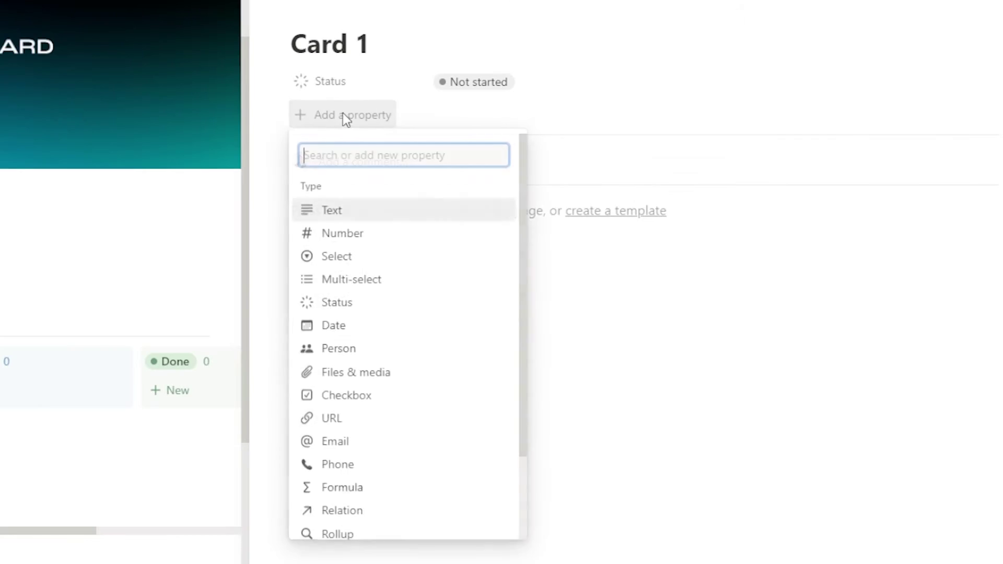
{"action": "left_click", "coordinate": [528, 249]}
{"action": "type", "text": "Timeline"}
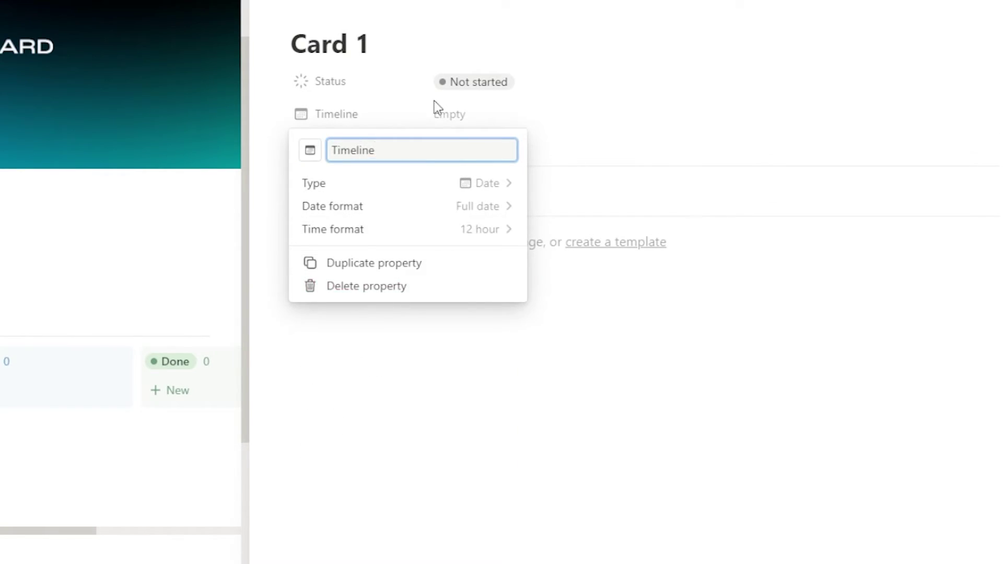
{"action": "key", "text": "Return"}
Add a Number property named Value formatted as US Dollar
{"action": "left_click", "coordinate": [375, 146]}
{"action": "left_click", "coordinate": [346, 258]}
{"action": "type", "text": "Value"}
{"action": "left_click", "coordinate": [475, 206]}
{"action": "left_click", "coordinate": [391, 320]}
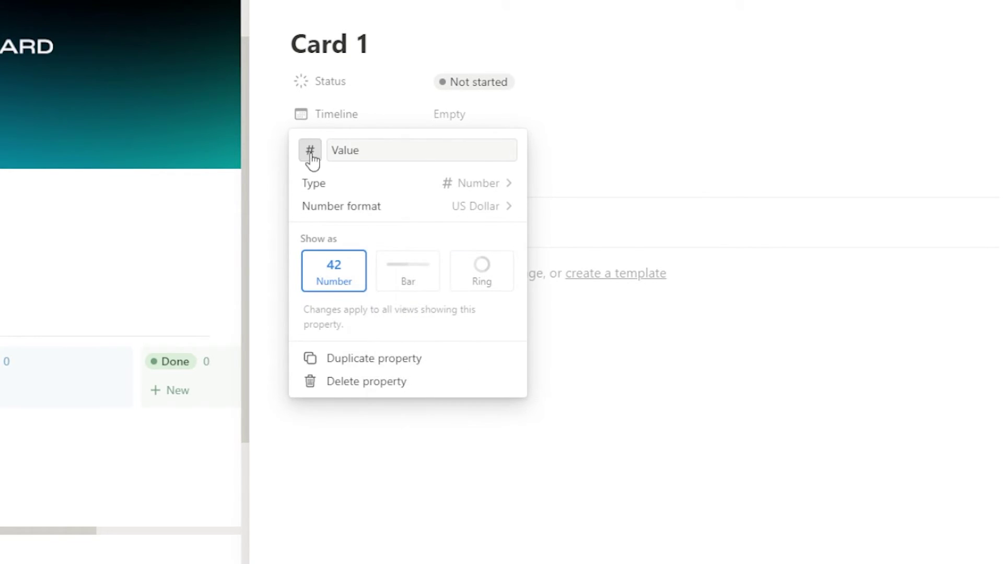
{"action": "left_click", "coordinate": [309, 150]}
{"action": "key", "text": "Escape"}
{"action": "key", "text": "Escape"}
Add a two-way Contacts relation to CRM Contacts, shown there as Projects
{"action": "left_click", "coordinate": [358, 177]}
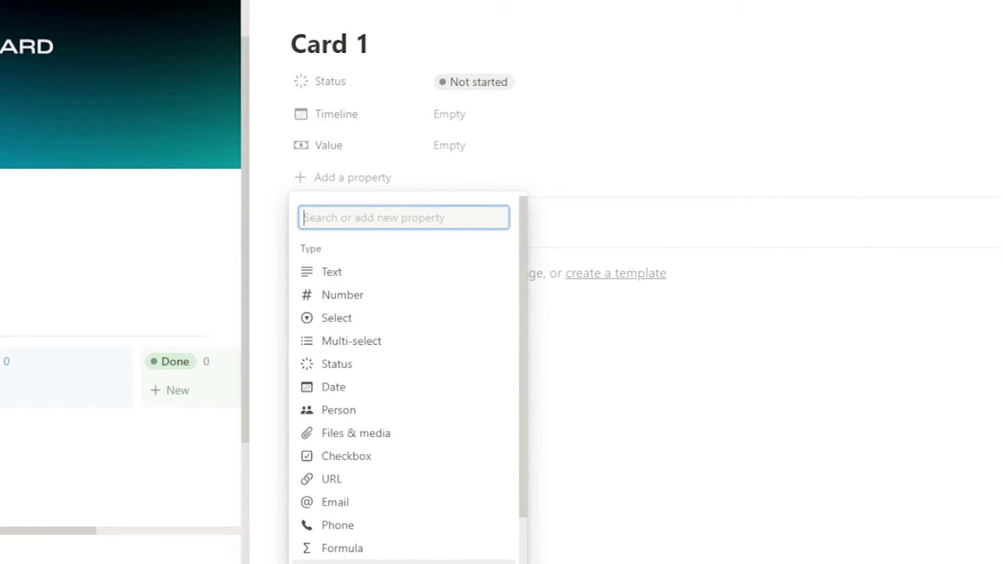
{"action": "type", "text": "crm contacts"}
{"action": "left_click", "coordinate": [440, 242]}
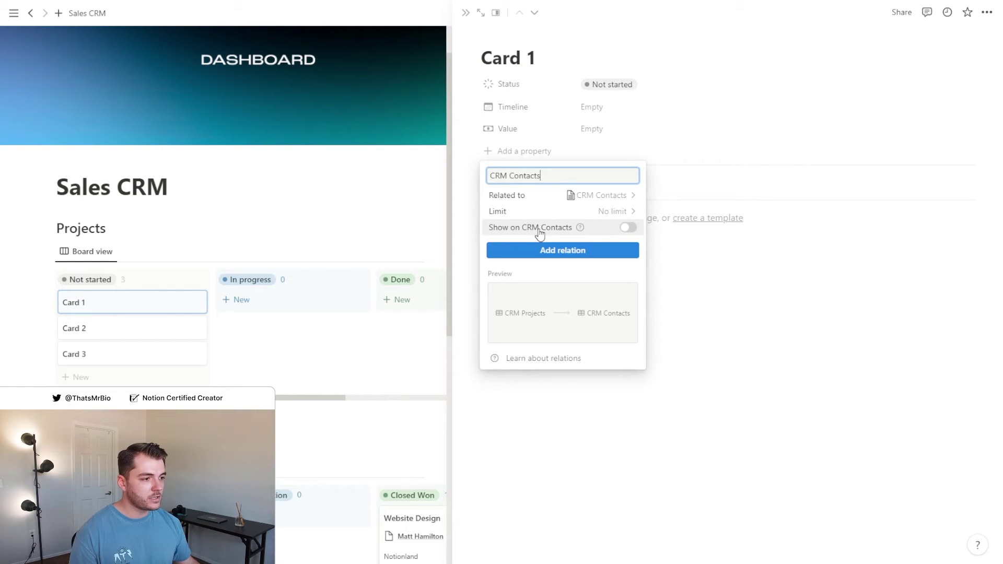
{"action": "left_click", "coordinate": [627, 228]}
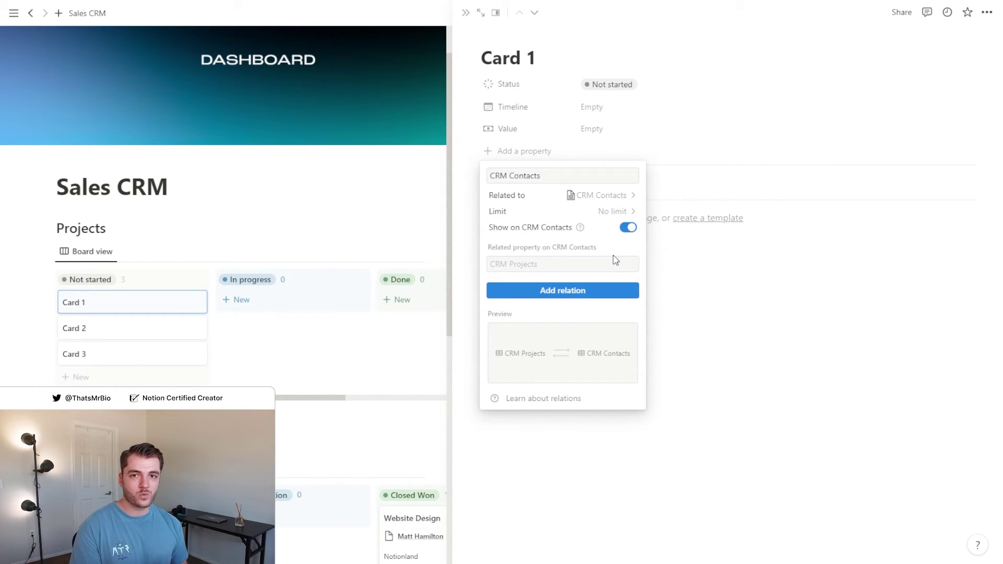
{"action": "left_click", "coordinate": [536, 262]}
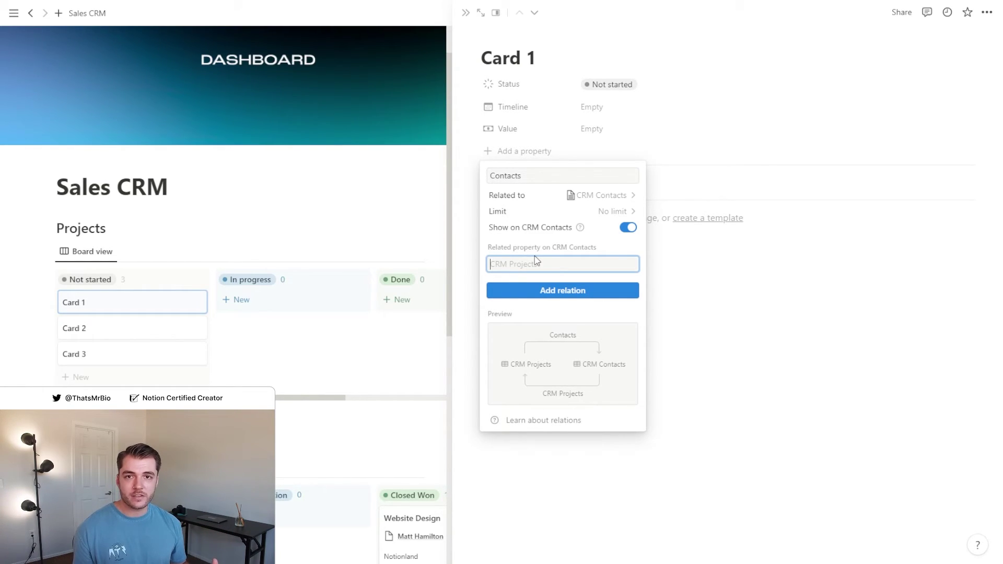
{"action": "type", "text": "Projects"}
{"action": "left_click", "coordinate": [558, 292]}
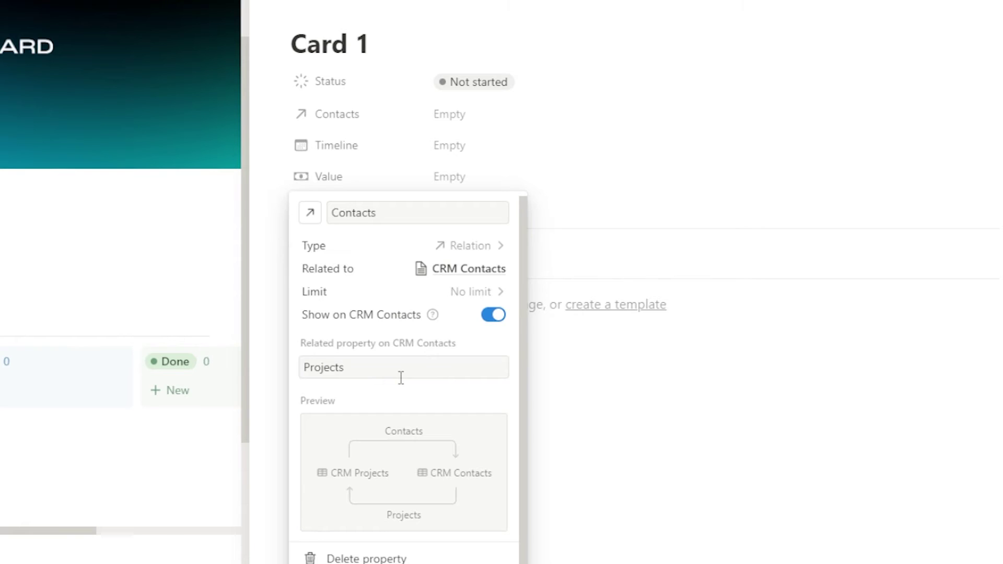
{"action": "left_click", "coordinate": [734, 242]}
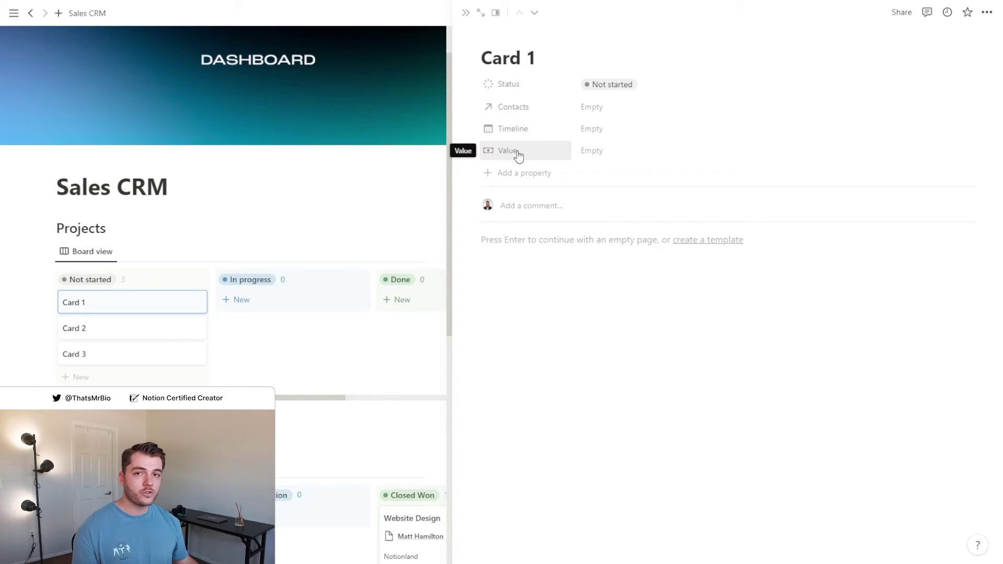
Enter a $10,000.00 Value and a January 1–31, 2023 Timeline on Card 1
{"action": "left_click", "coordinate": [616, 149]}
{"action": "type", "text": "$10,00"}
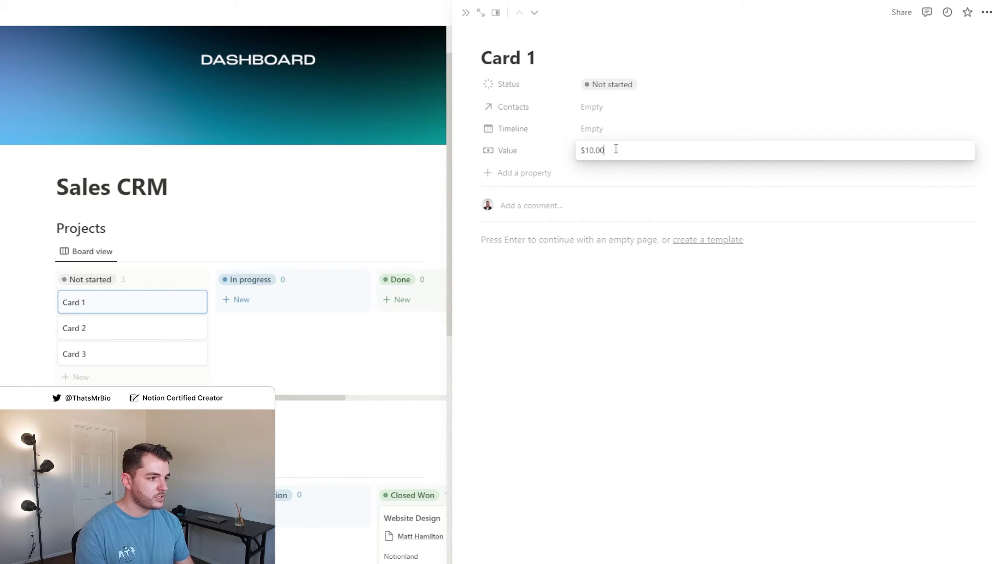
{"action": "key", "text": "Return"}
{"action": "left_click", "coordinate": [630, 130]}
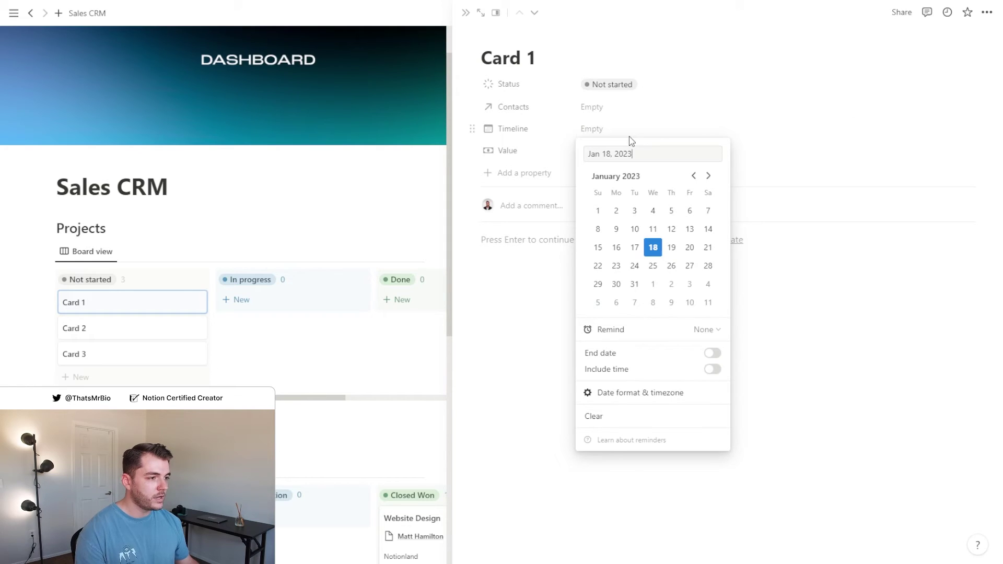
{"action": "left_click", "coordinate": [599, 211]}
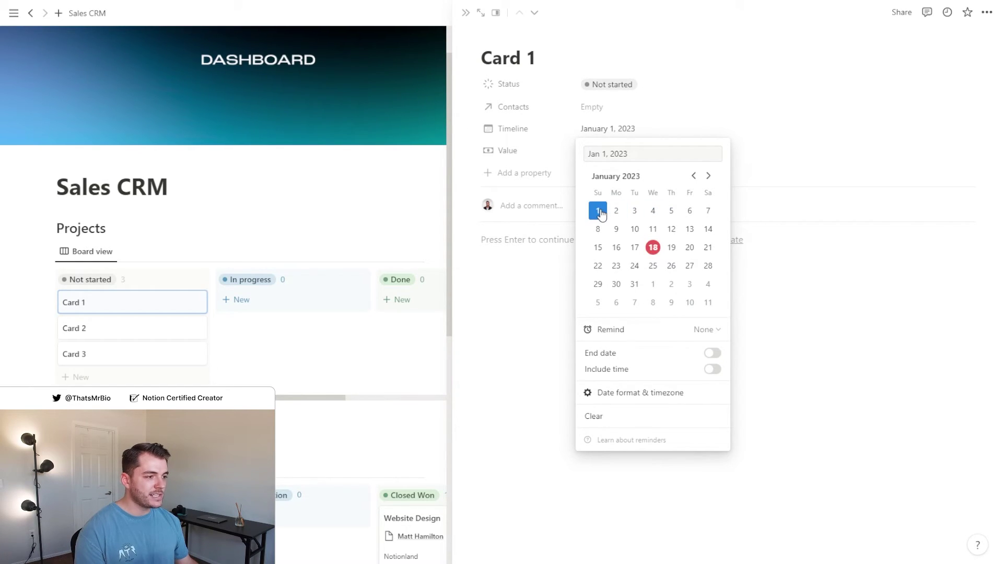
{"action": "left_click", "coordinate": [712, 353]}
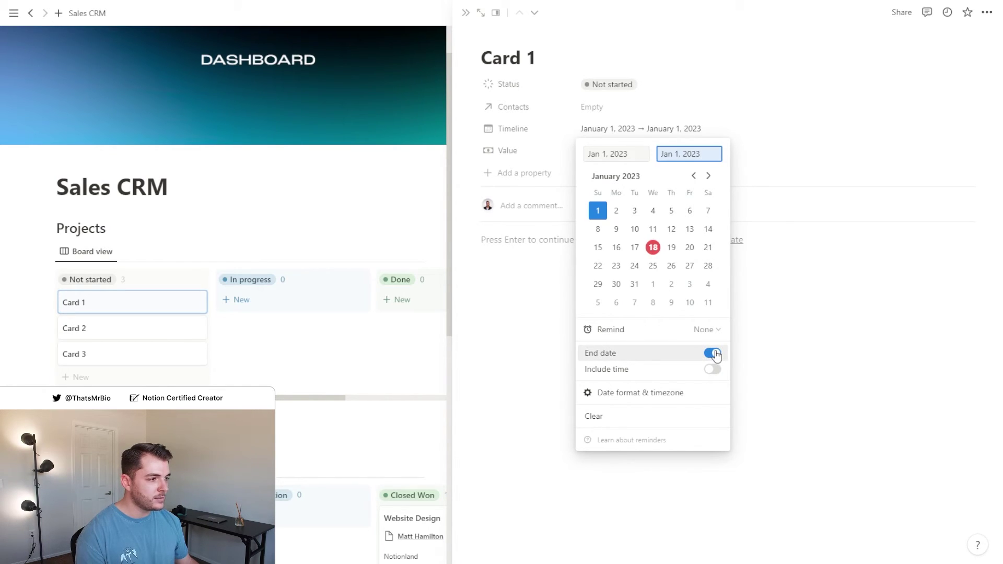
{"action": "left_click", "coordinate": [591, 109]}
Link the contact from CRM Contacts to Card 1
{"action": "left_click", "coordinate": [601, 107]}
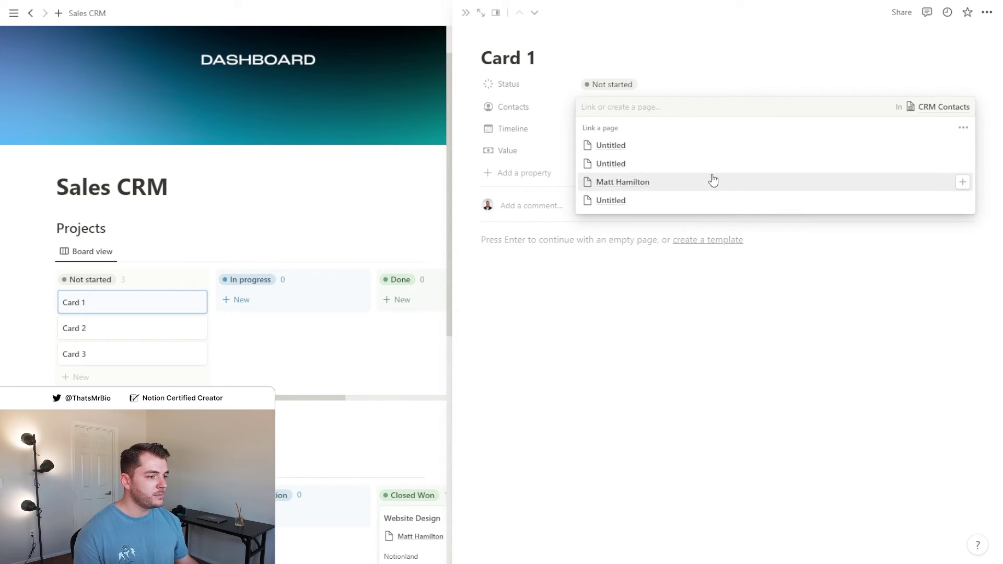
{"action": "left_click", "coordinate": [712, 180]}
{"action": "left_click", "coordinate": [524, 126]}
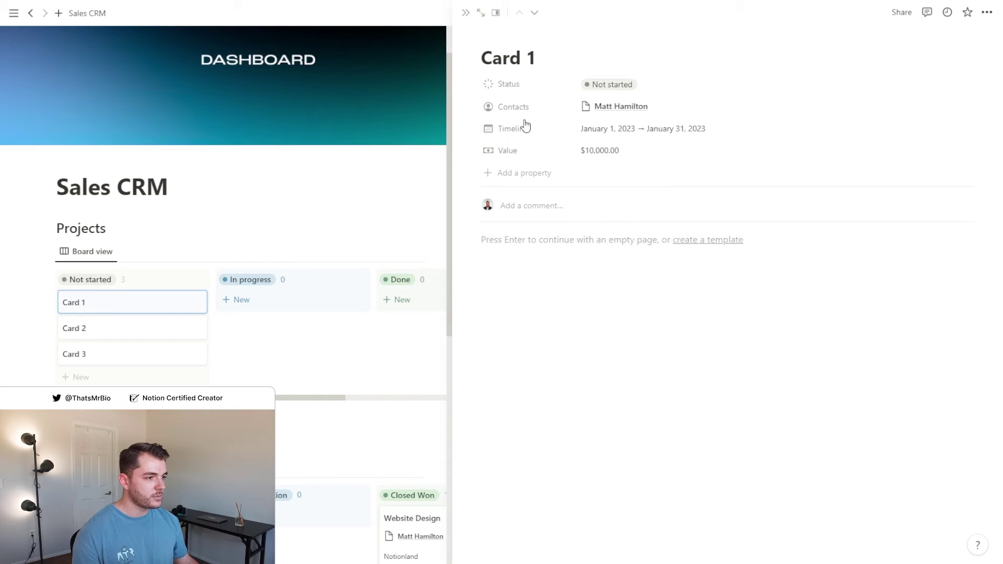
Add a Company rollup property (showing Notionland) to Card 1, then select its title
{"action": "left_click", "coordinate": [547, 173]}
{"action": "scroll", "coordinate": [564, 360], "scroll_direction": "down", "scroll_amount": 2}
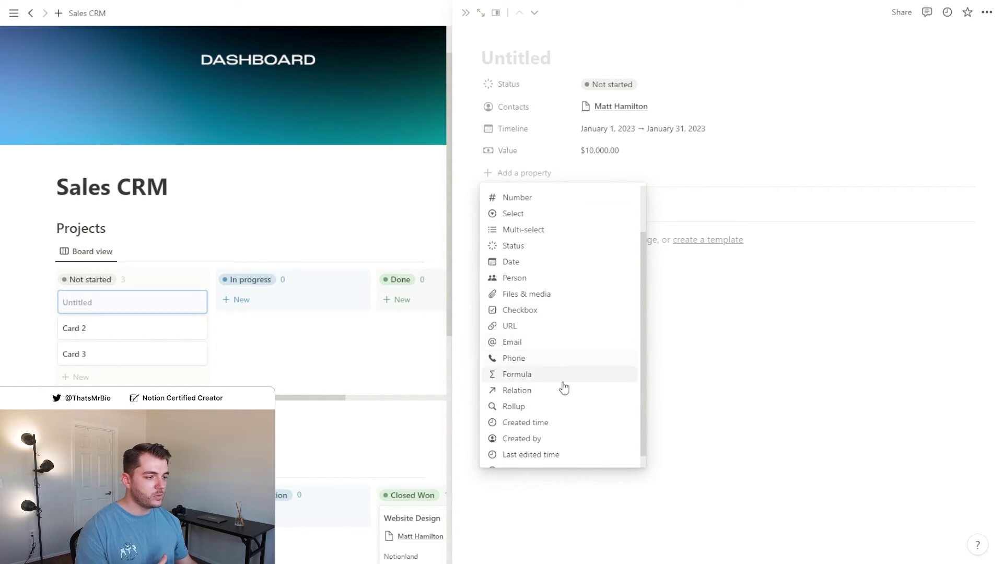
{"action": "left_click", "coordinate": [551, 408]}
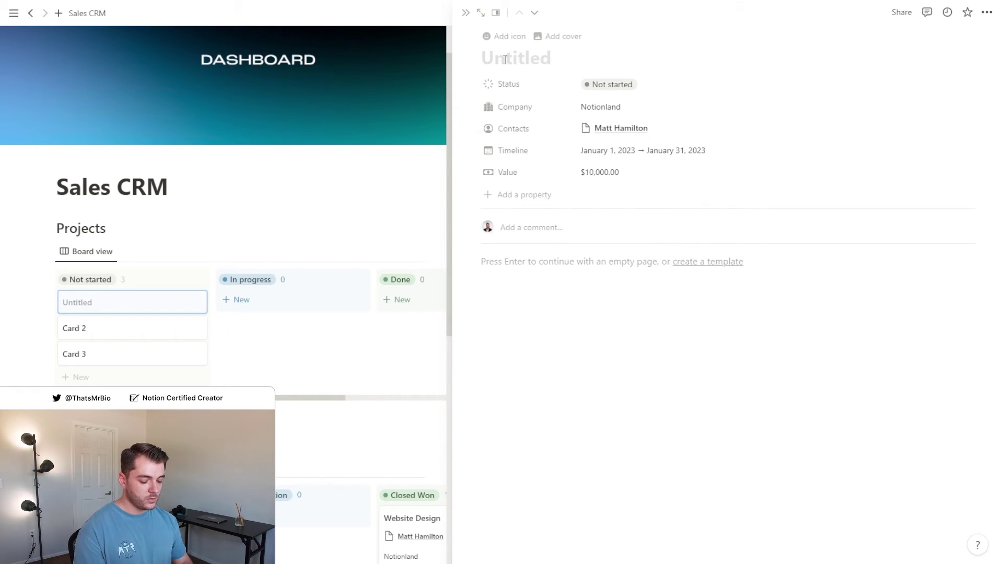
{"action": "left_click", "coordinate": [505, 57]}
Retitle Card 1 'Website Design' and close the side peek
{"action": "type", "text": "Website Design"}
{"action": "key", "text": "Escape"}
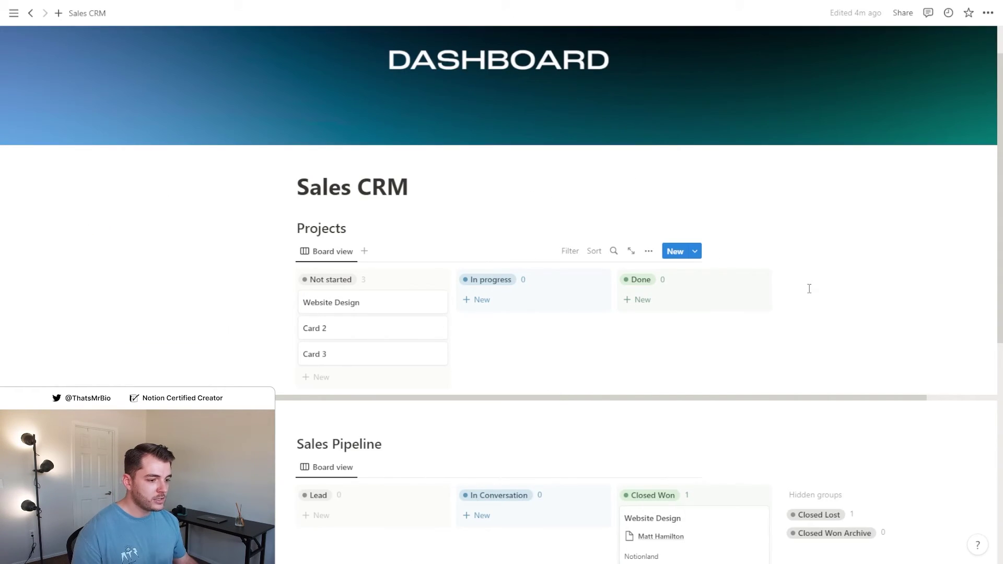
{"action": "scroll", "coordinate": [798, 286], "scroll_direction": "down", "scroll_amount": 1}
Show Company and Timeline on the Projects board cards
{"action": "left_click", "coordinate": [648, 193]}
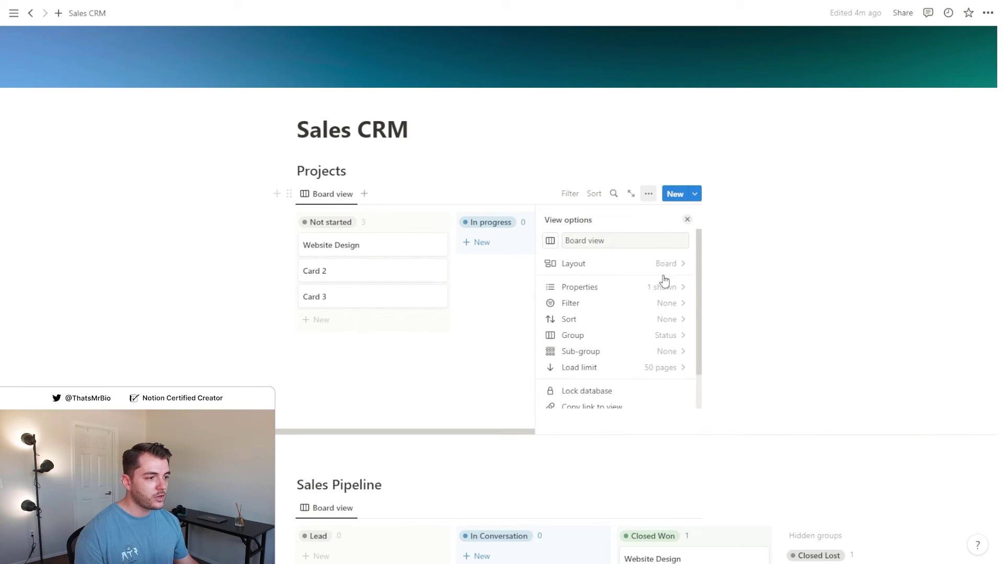
{"action": "left_click", "coordinate": [670, 289]}
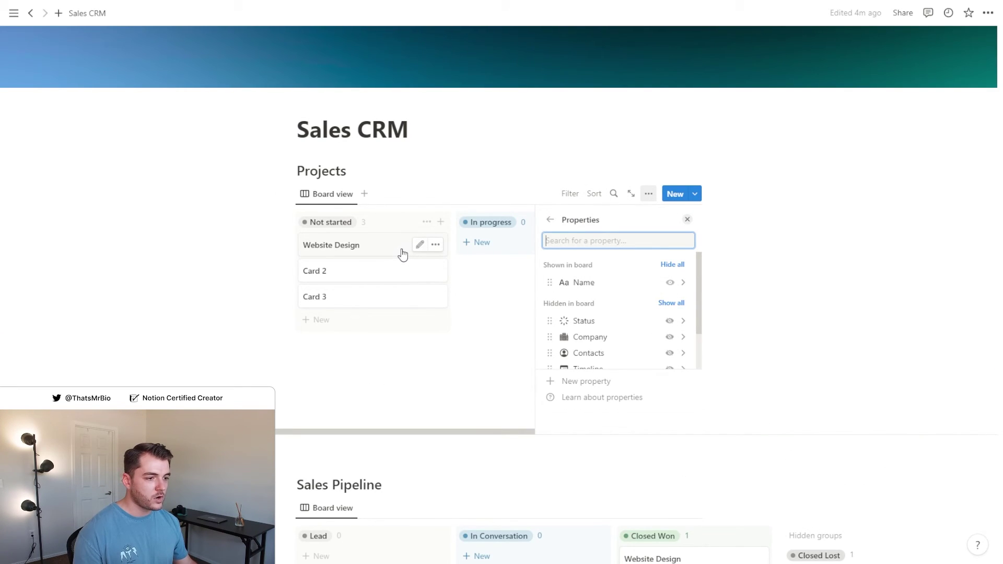
{"action": "scroll", "coordinate": [665, 366], "scroll_direction": "down", "scroll_amount": 2}
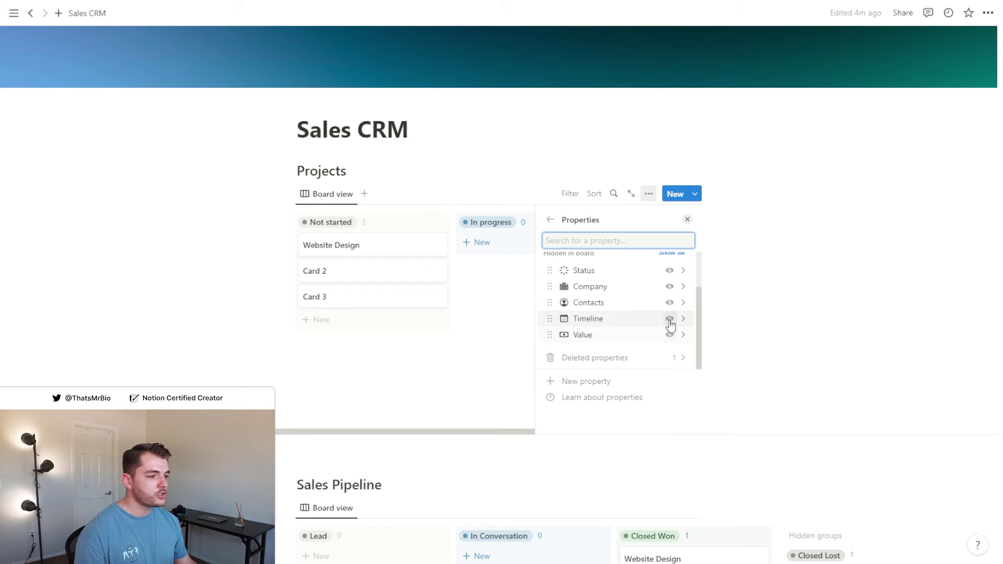
{"action": "left_click", "coordinate": [670, 287]}
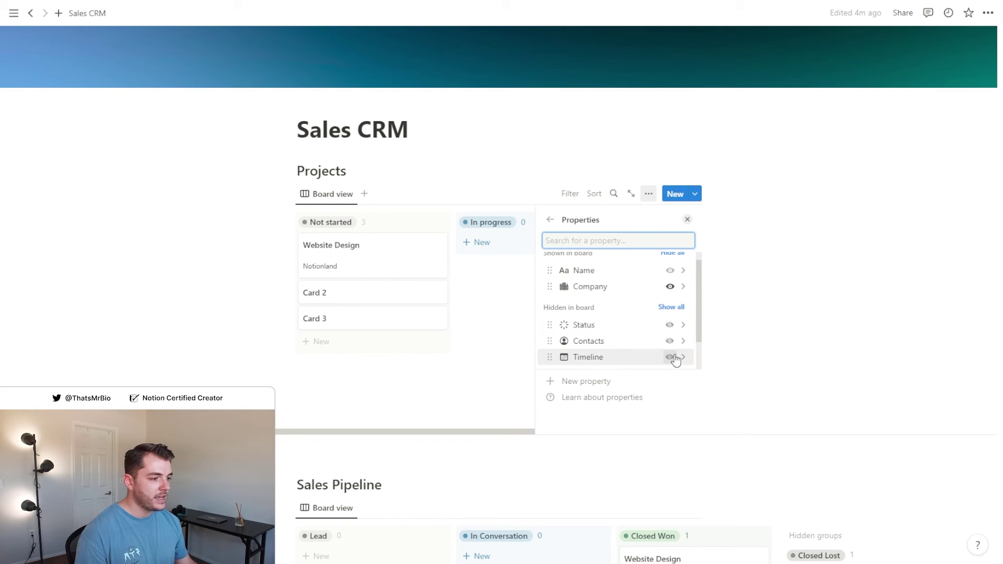
{"action": "left_click", "coordinate": [669, 357]}
{"action": "left_click", "coordinate": [687, 218]}
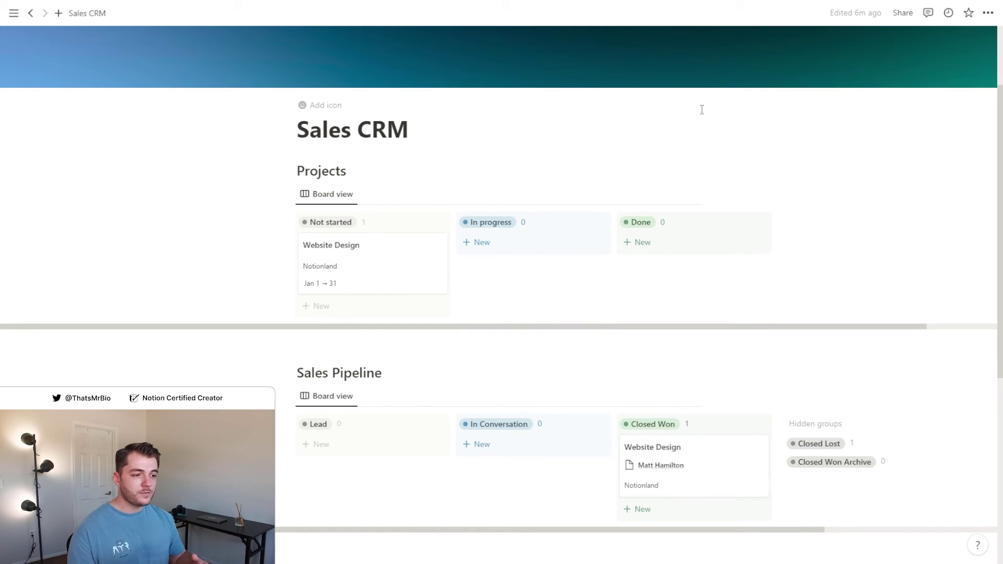
Open the Website Design page and insert a CRM Tasks table with its title hidden
{"action": "left_click", "coordinate": [416, 283]}
{"action": "left_click", "coordinate": [593, 256]}
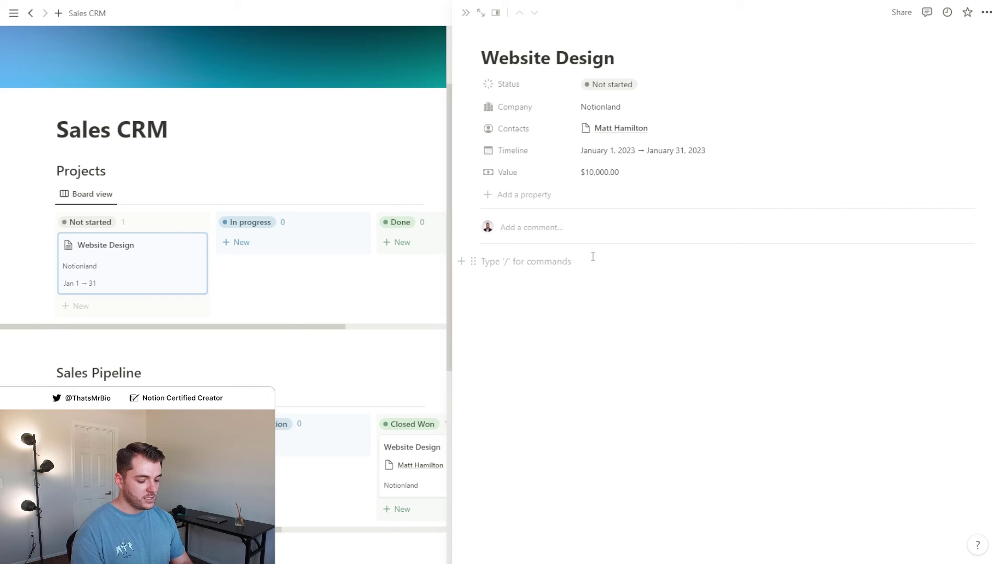
{"action": "type", "text": "/todo"}
{"action": "key", "text": "Return"}
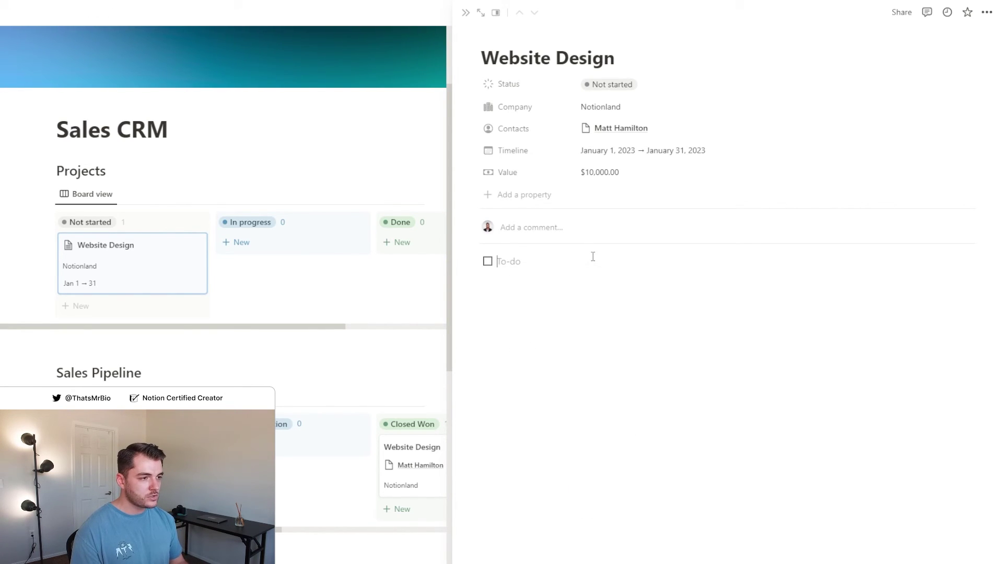
{"action": "key", "text": "BackSpace"}
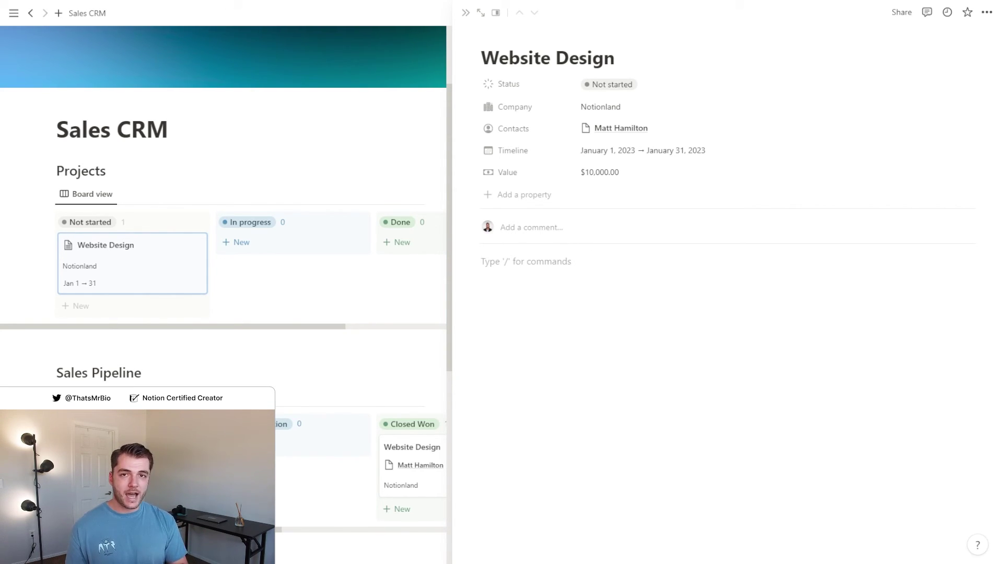
{"action": "type", "text": "/table"}
{"action": "left_click", "coordinate": [606, 362]}
{"action": "left_click", "coordinate": [857, 356]}
{"action": "type", "text": "CRM Task"}
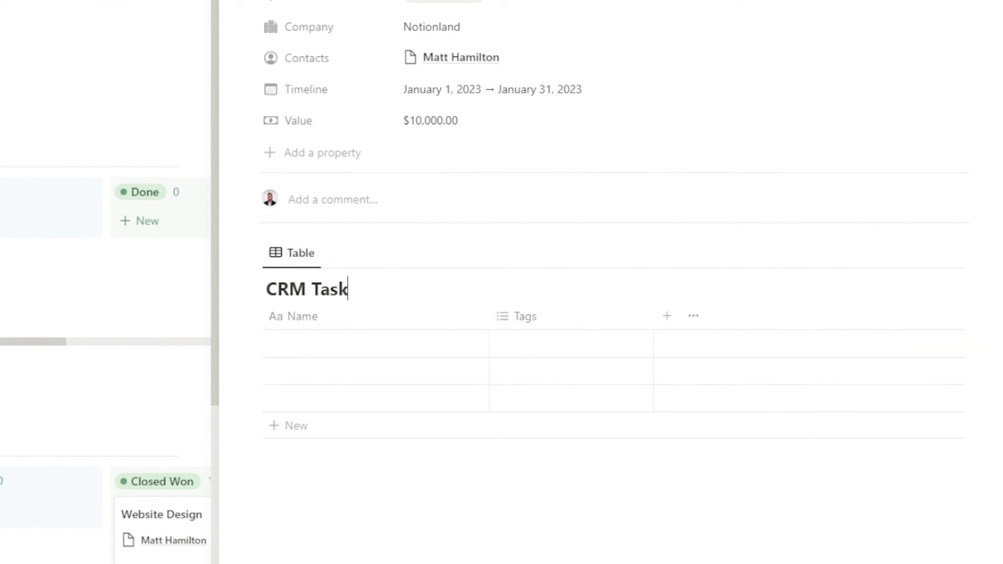
{"action": "type", "text": "s"}
{"action": "left_click", "coordinate": [374, 289]}
{"action": "left_click", "coordinate": [365, 374]}
Add a Done checkbox column and move it to the first position
{"action": "left_click", "coordinate": [670, 282]}
{"action": "left_click", "coordinate": [866, 554]}
{"action": "type", "text": "Done"}
{"action": "key", "text": "Return"}
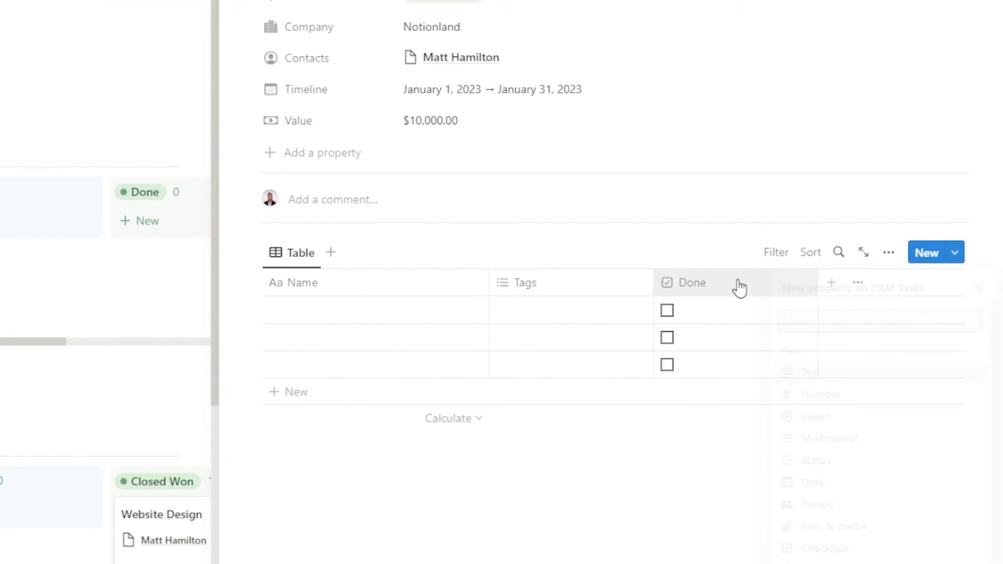
{"action": "left_click_drag", "start_coordinate": [739, 287], "coordinate": [289, 284]}
Rename Tags to Priority with High, Medium and Low options, keeping High on the first row
{"action": "left_click", "coordinate": [569, 309]}
{"action": "type", "text": "High"}
{"action": "key", "text": "Return"}
{"action": "type", "text": "M"}
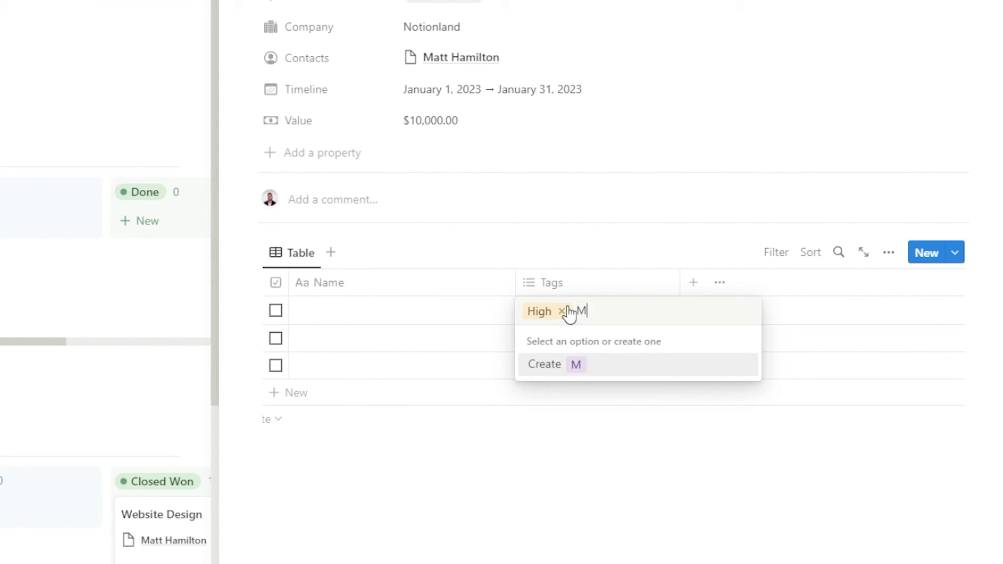
{"action": "type", "text": "edium"}
{"action": "key", "text": "Return"}
{"action": "type", "text": "Low"}
{"action": "key", "text": "Return"}
{"action": "left_click", "coordinate": [552, 282]}
{"action": "type", "text": "Priority"}
{"action": "key", "text": "Return"}
{"action": "left_click", "coordinate": [664, 313]}
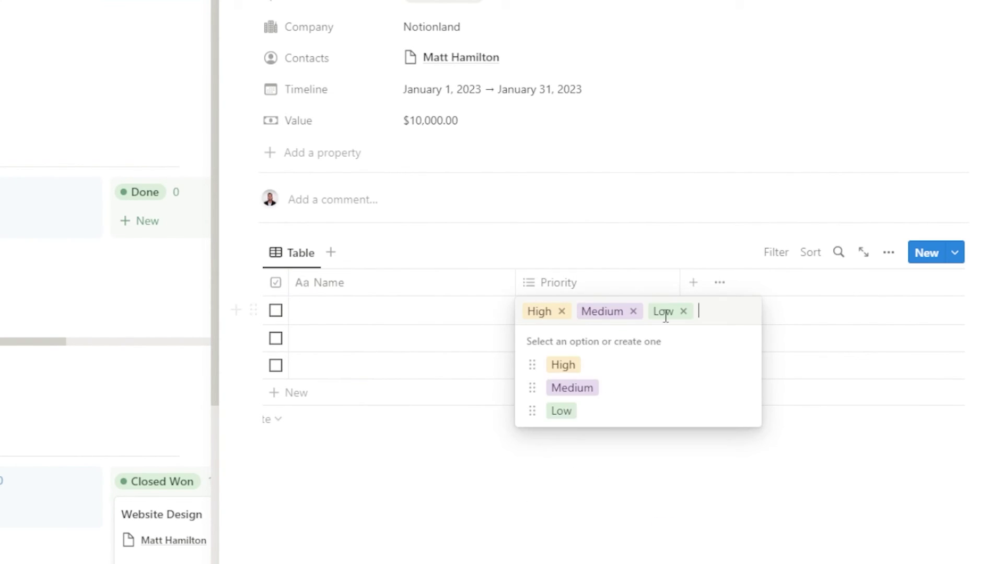
{"action": "key", "text": "BackSpace"}
{"action": "key", "text": "BackSpace"}
{"action": "key", "text": "Escape"}
Add a Due date column and enter the task Create Wireframe due January 19
{"action": "left_click", "coordinate": [693, 282]}
{"action": "left_click", "coordinate": [840, 491]}
{"action": "type", "text": "Due"}
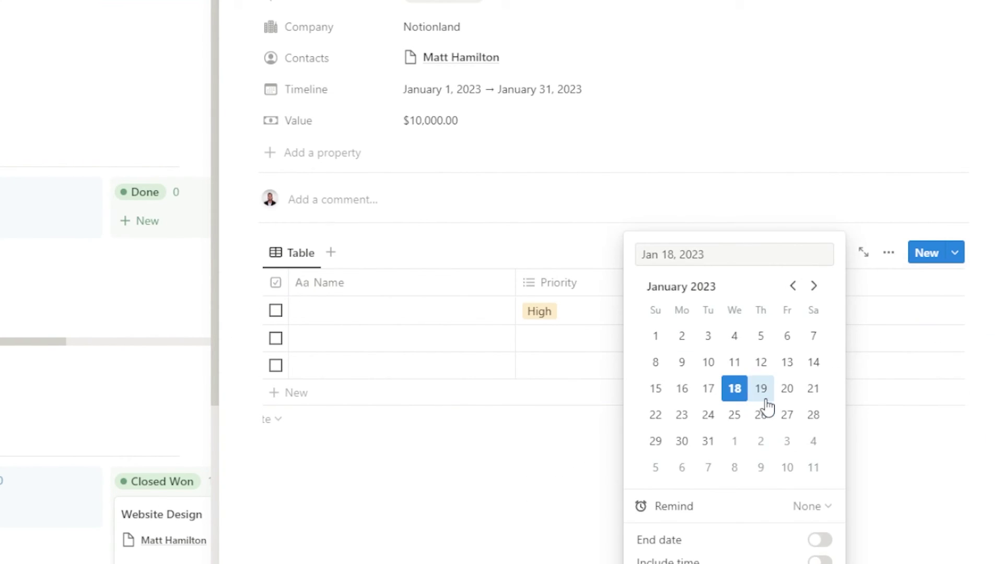
{"action": "left_click", "coordinate": [763, 396]}
{"action": "left_click", "coordinate": [407, 312]}
{"action": "type", "text": "Create Wireframe"}
{"action": "left_click", "coordinate": [533, 557]}
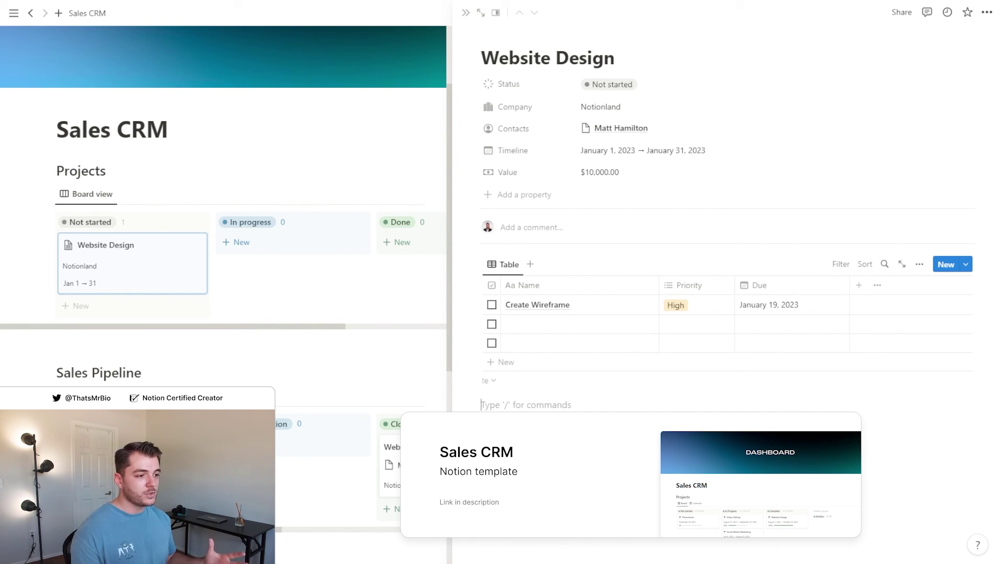
Close the Website Design peek and scroll over the Projects, Sales Pipeline and Contacts sections
{"action": "left_click", "coordinate": [466, 13]}
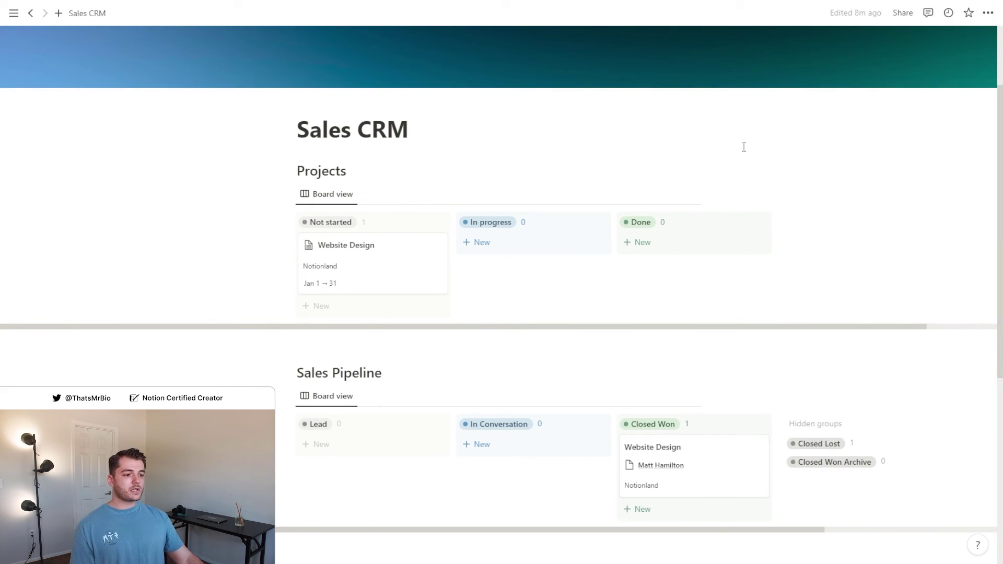
{"action": "scroll", "coordinate": [744, 147], "scroll_direction": "down", "scroll_amount": 5}
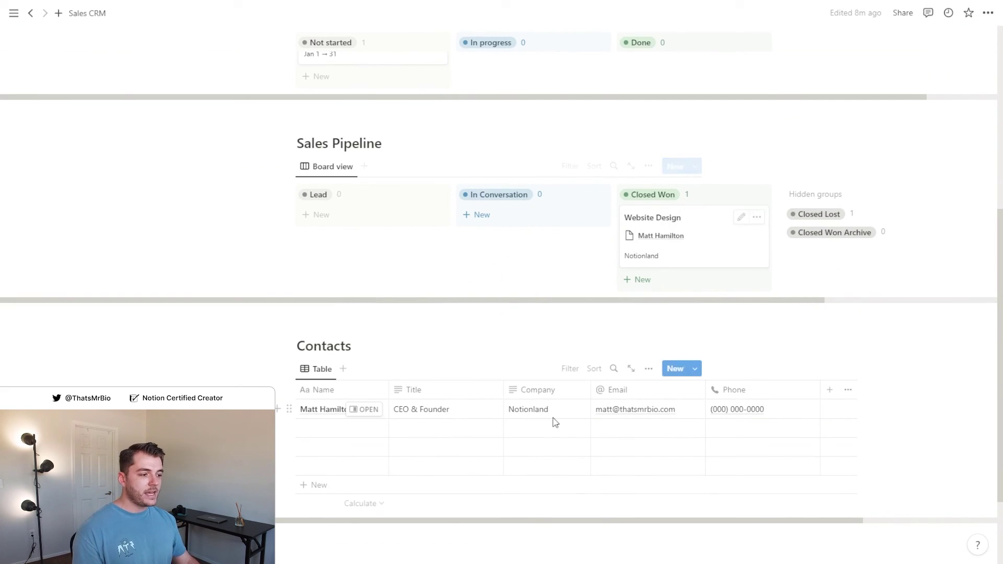
{"action": "scroll", "coordinate": [527, 424], "scroll_direction": "up", "scroll_amount": 2}
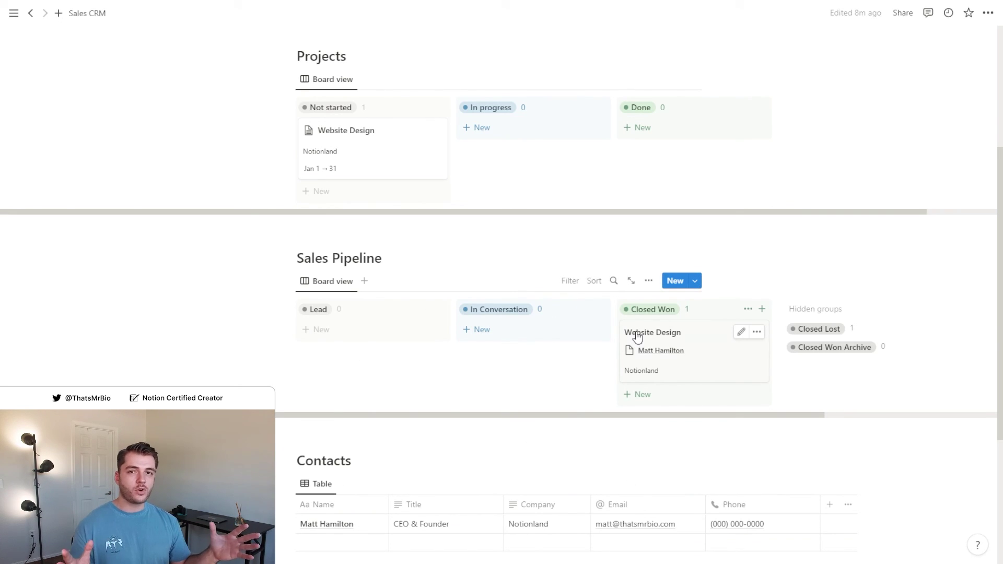
{"action": "scroll", "coordinate": [873, 384], "scroll_direction": "down", "scroll_amount": 2}
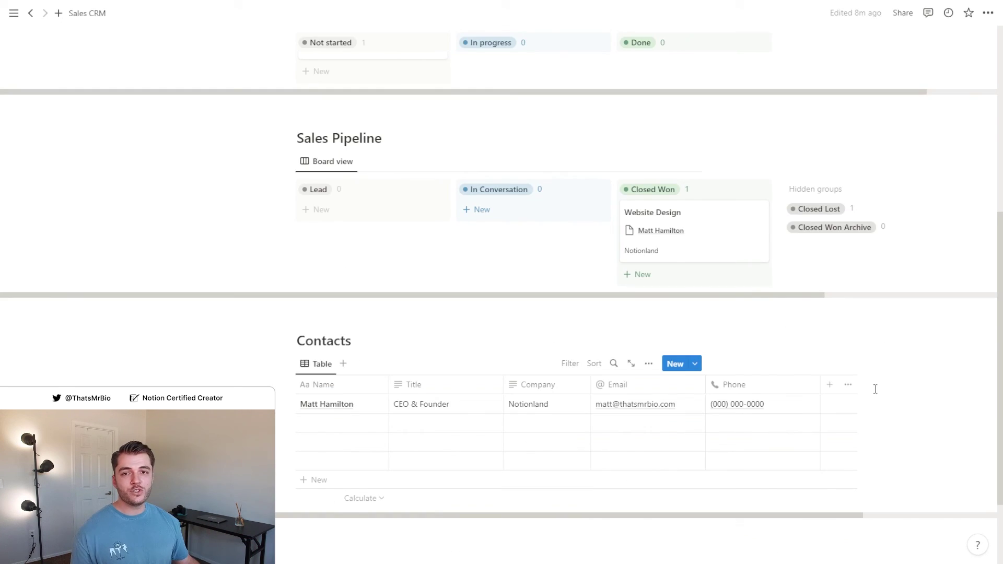
{"action": "scroll", "coordinate": [872, 385], "scroll_direction": "up", "scroll_amount": 5}
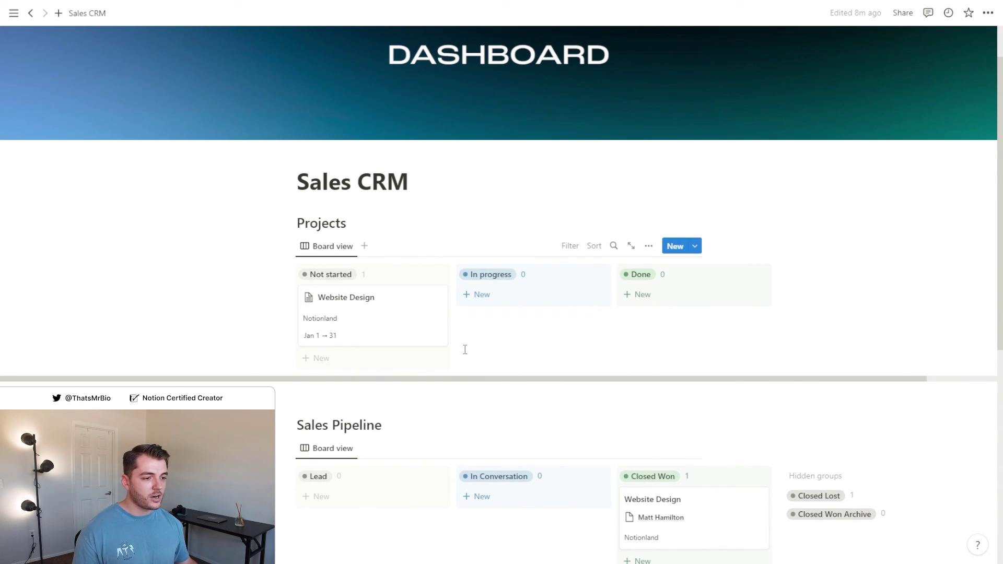